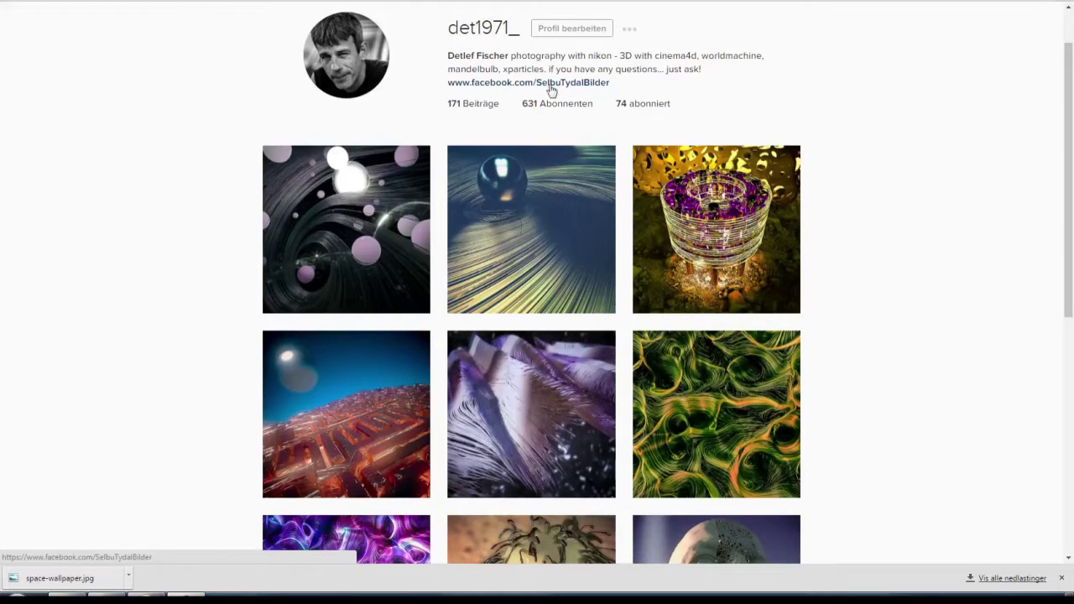
# Open the linked Facebook page, glance at its Message options, and dismiss the download notice
pyautogui.click(482, 87)
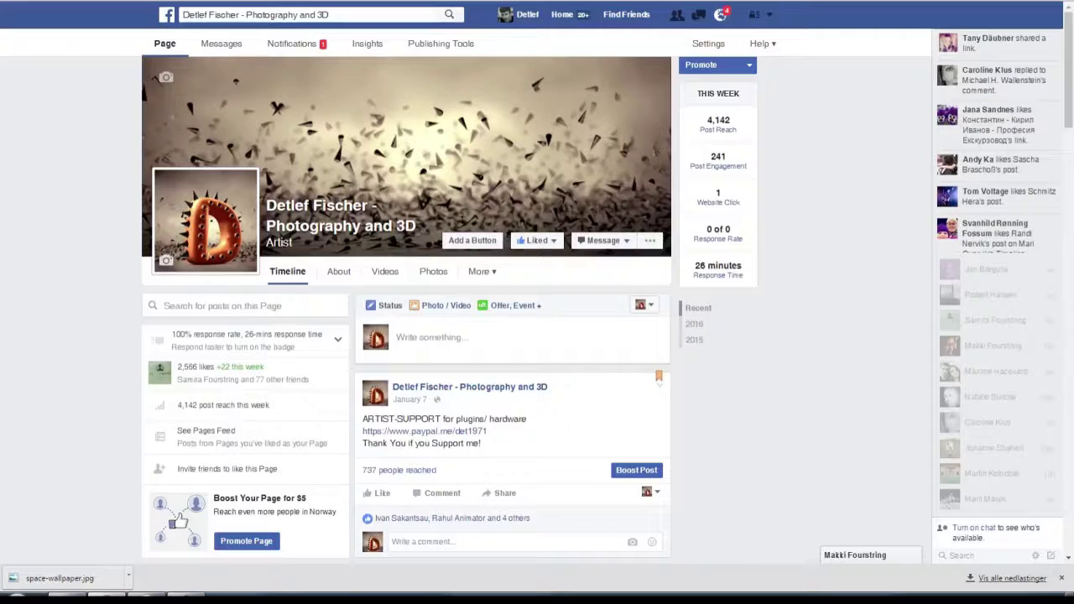
pyautogui.click(602, 241)
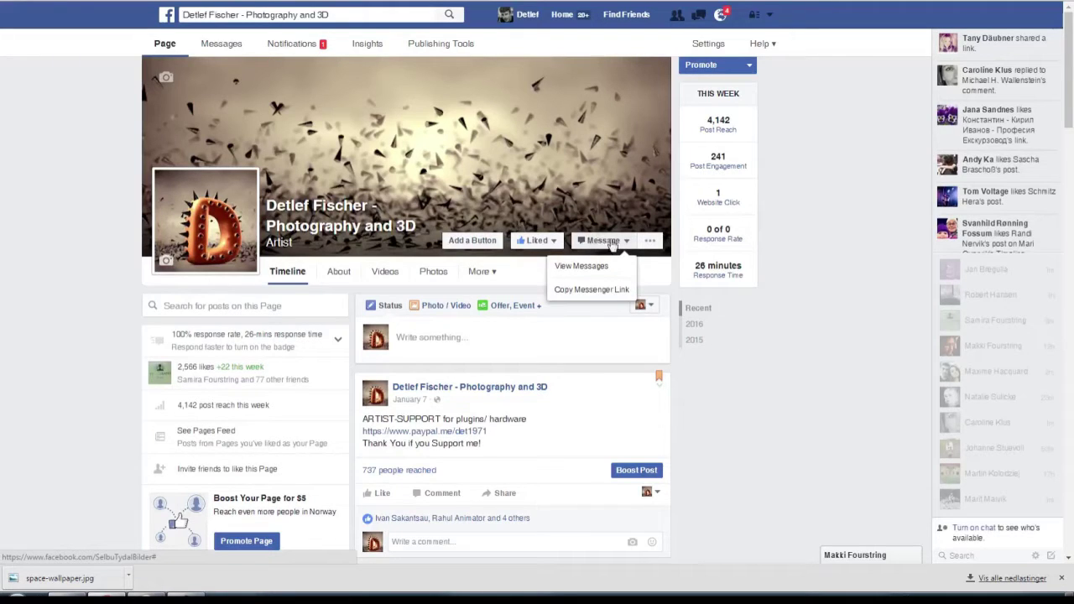
pyautogui.click(602, 240)
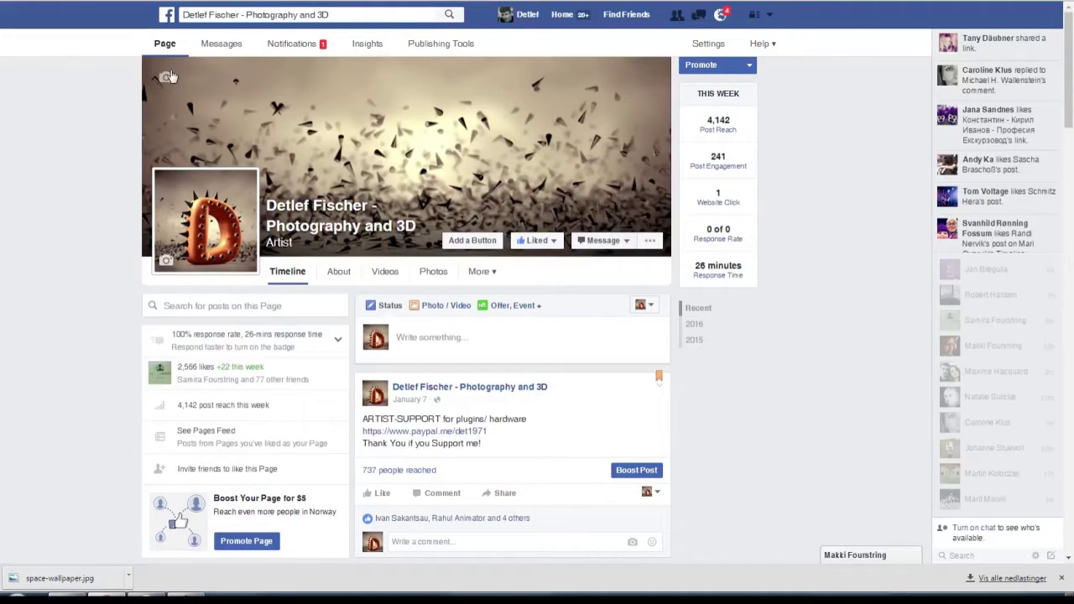
pyautogui.click(1061, 579)
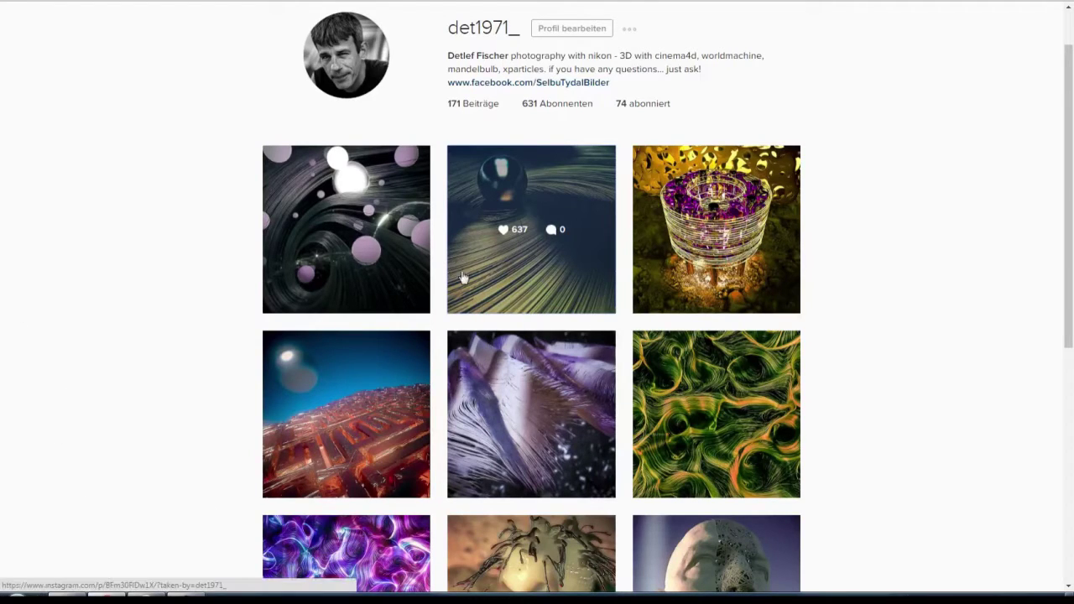
# View the chrome sphere post and the swirling trails post enlarged, then return to the profile
pyautogui.click(519, 262)
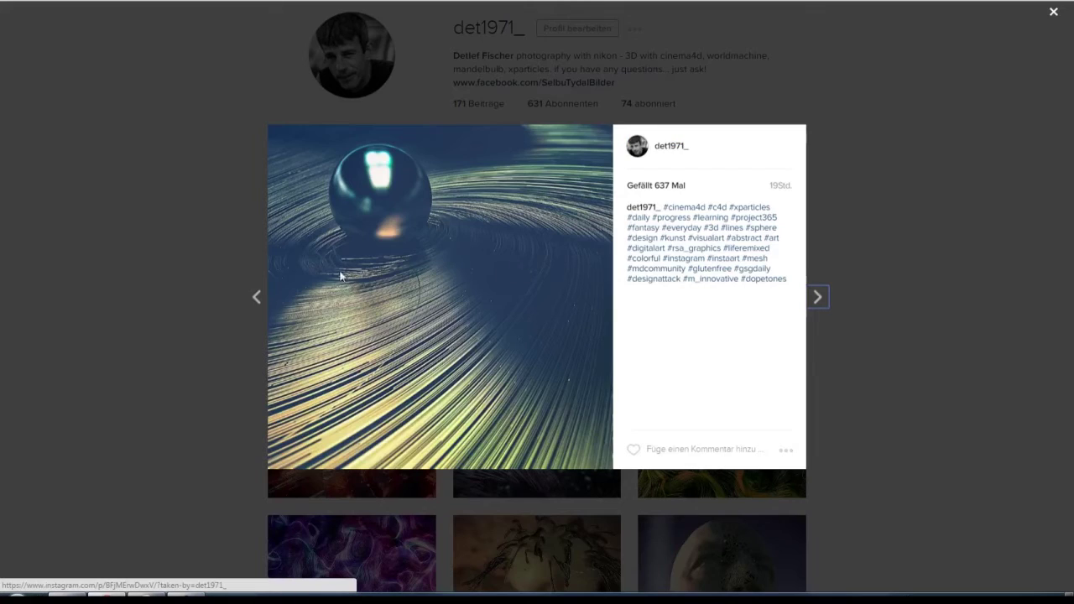
pyautogui.click(257, 298)
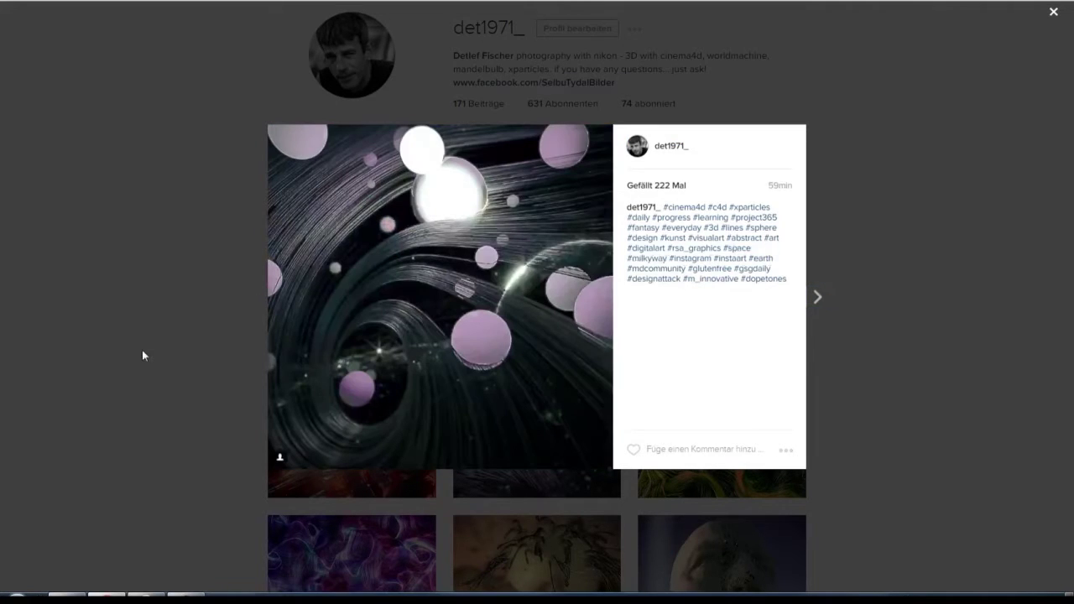
pyautogui.click(146, 353)
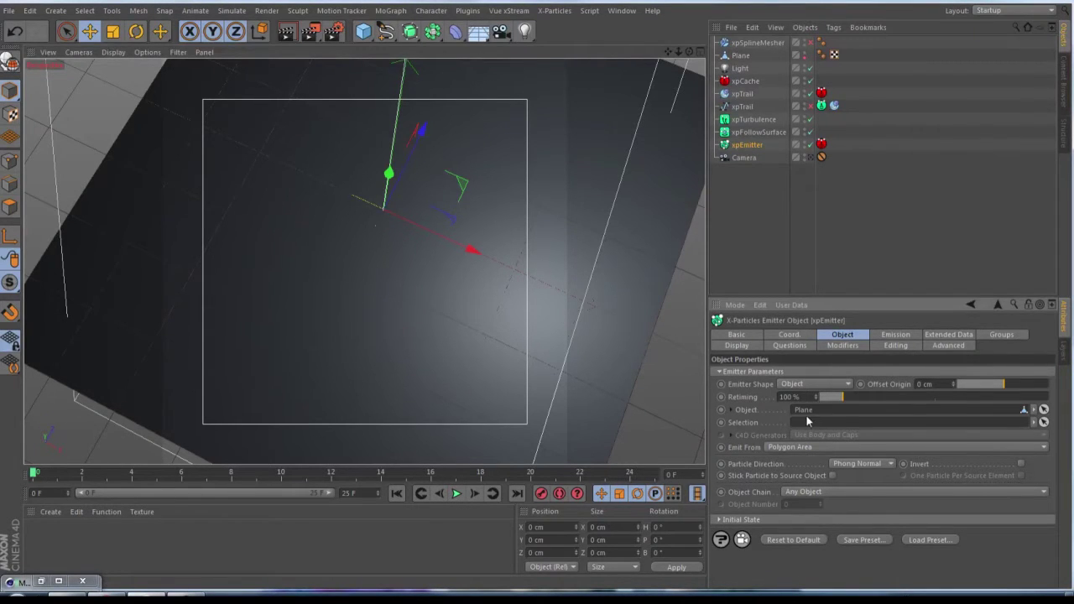
# Show the xpEmitter's Emission settings: Shot mode, 5000 particles per shot, 150 cm speed
pyautogui.click(896, 334)
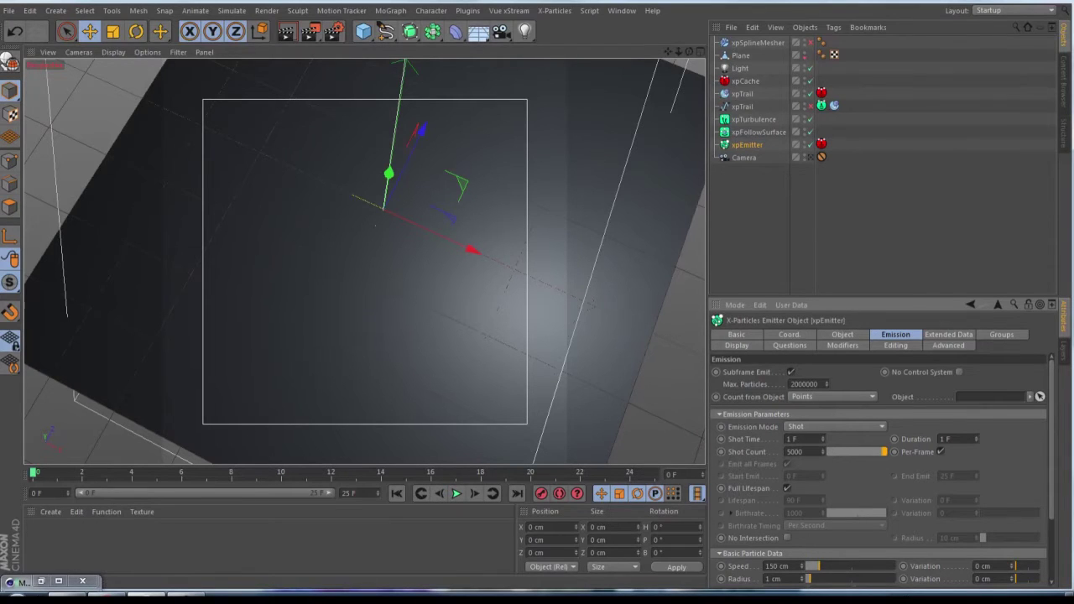
pyautogui.click(754, 135)
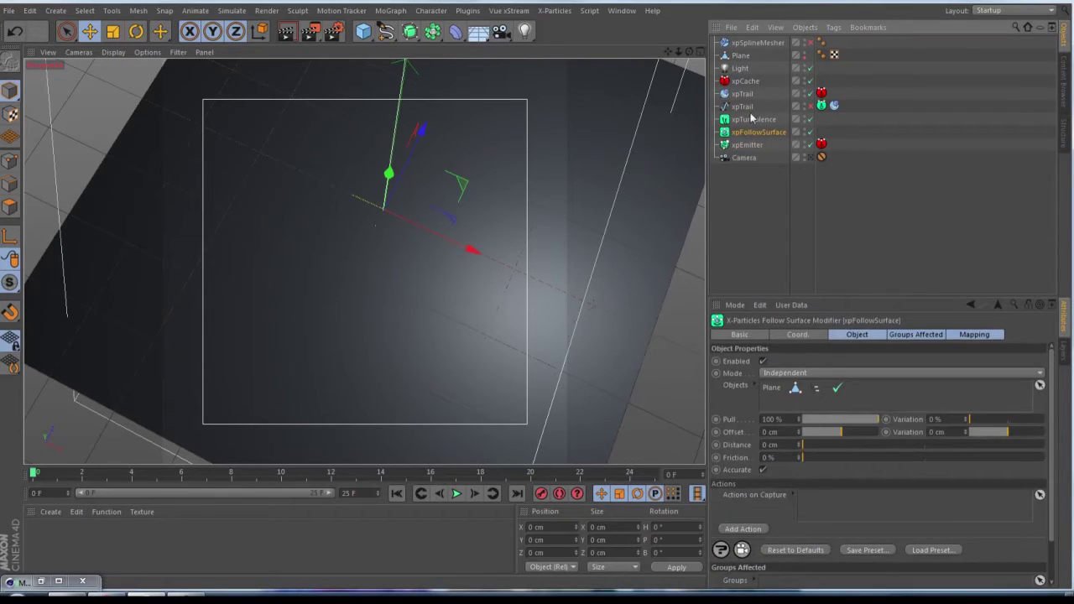
pyautogui.click(555, 10)
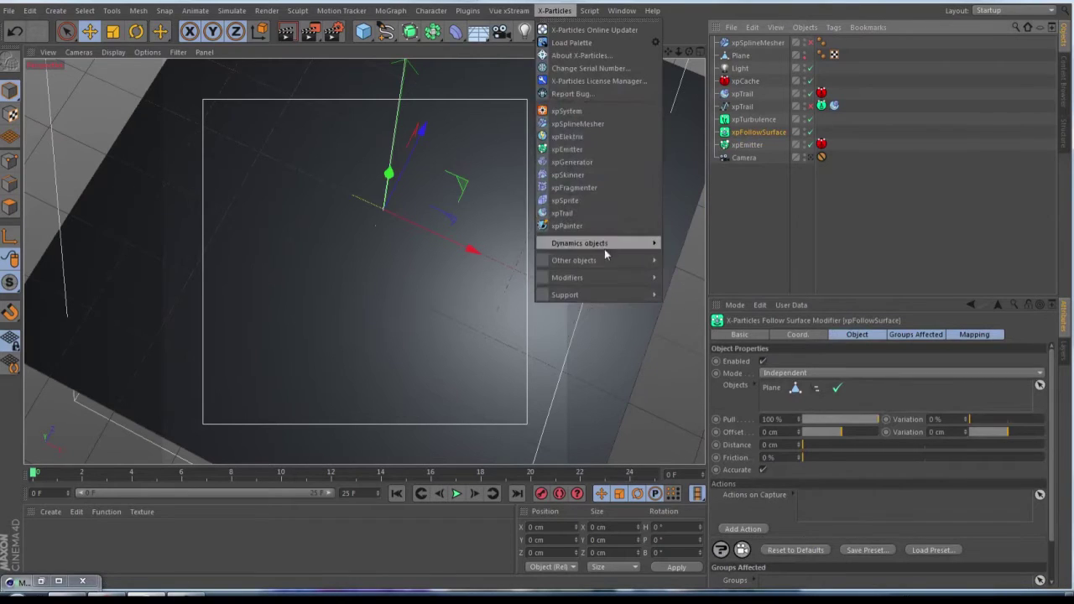
pyautogui.moveTo(638, 278)
pyautogui.moveTo(676, 283)
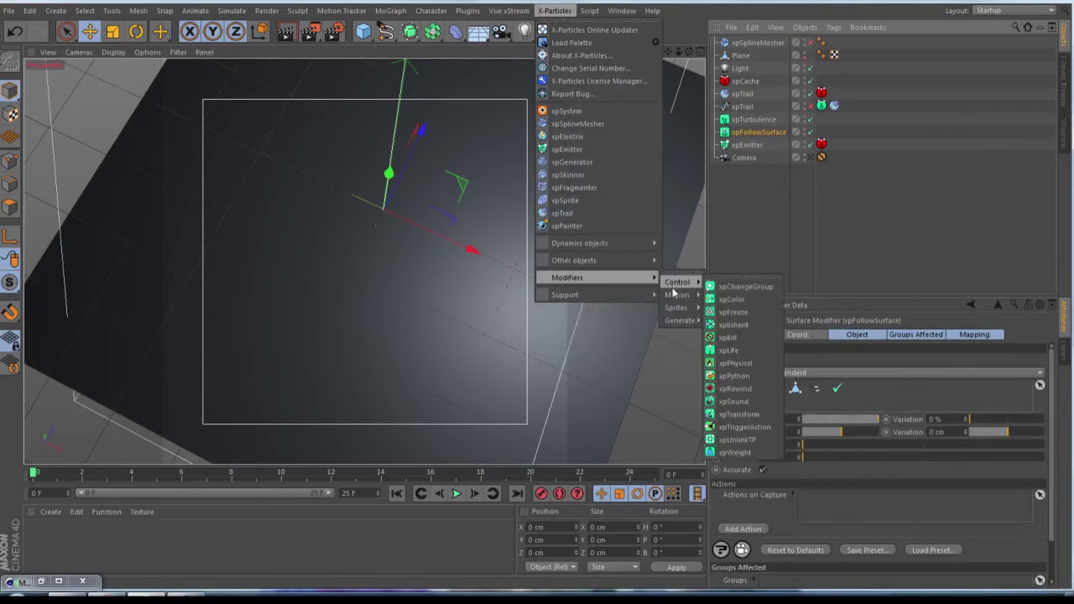
pyautogui.click(758, 138)
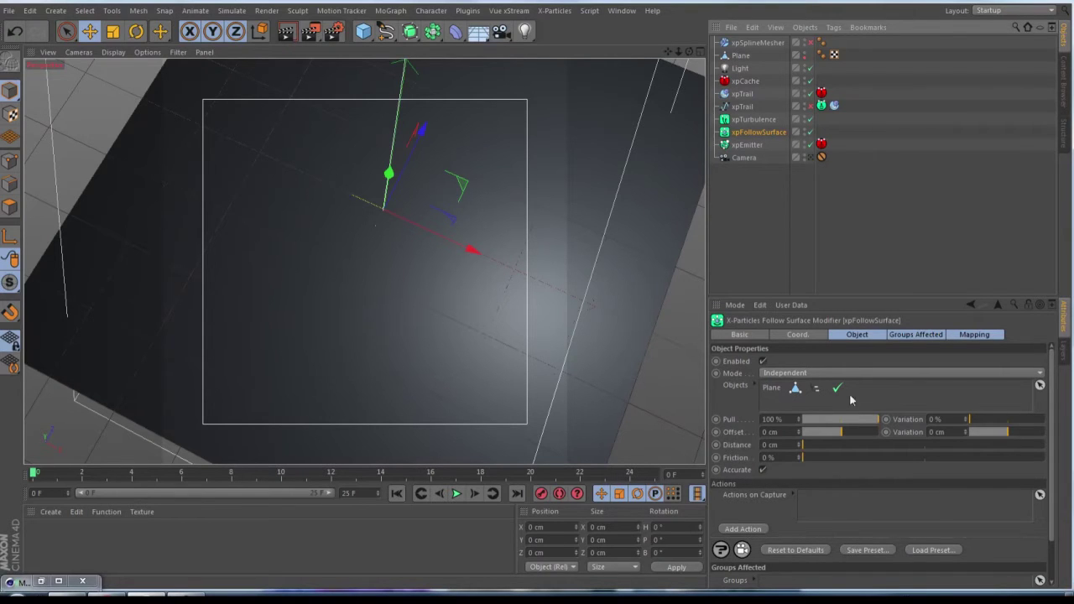
pyautogui.click(753, 119)
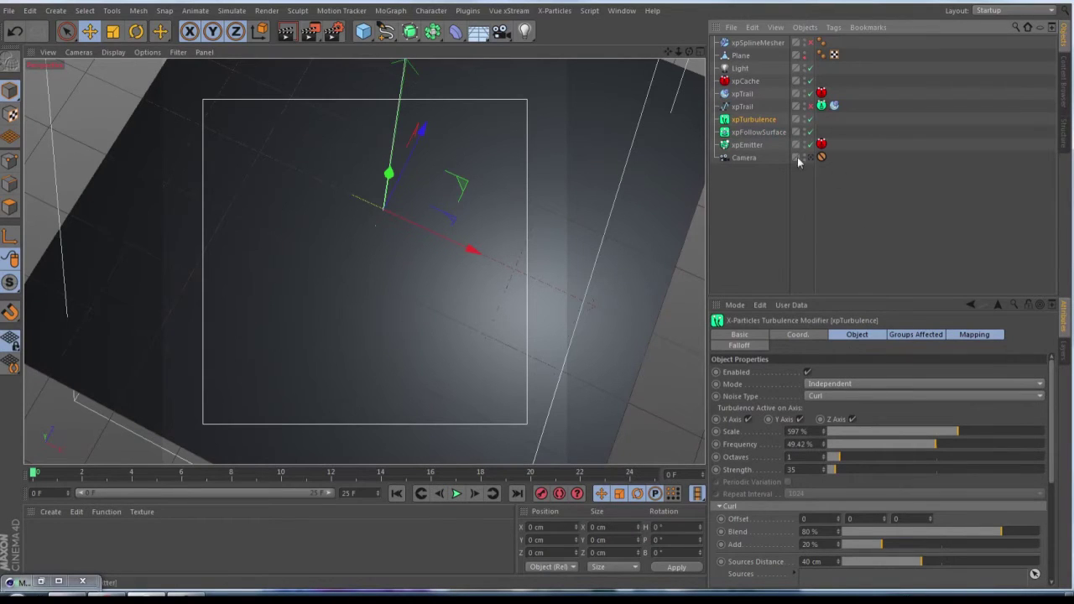
pyautogui.click(745, 147)
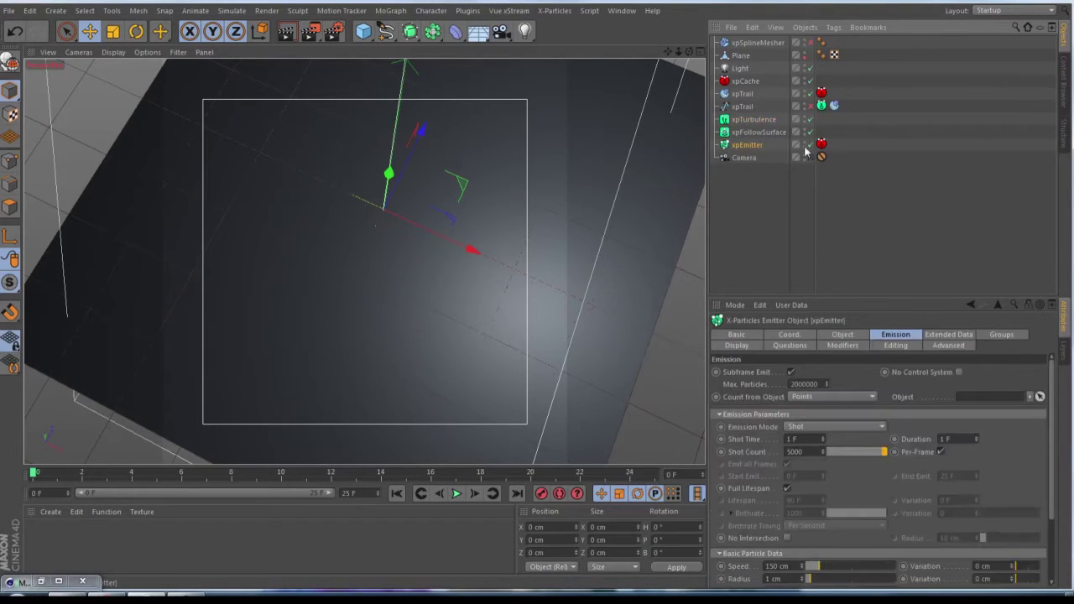
pyautogui.click(554, 10)
pyautogui.click(561, 213)
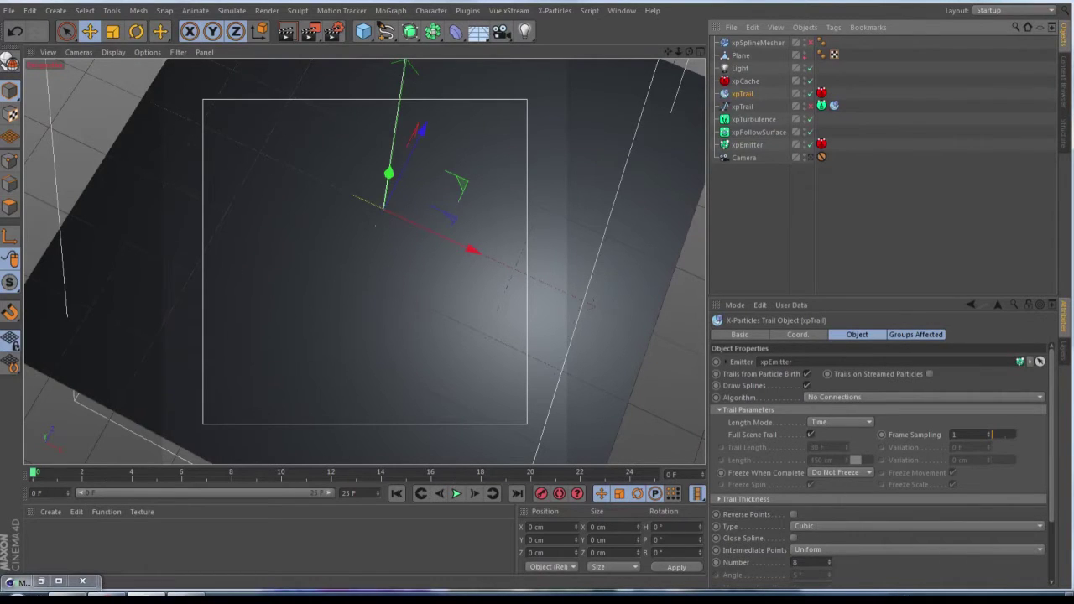
pyautogui.click(832, 555)
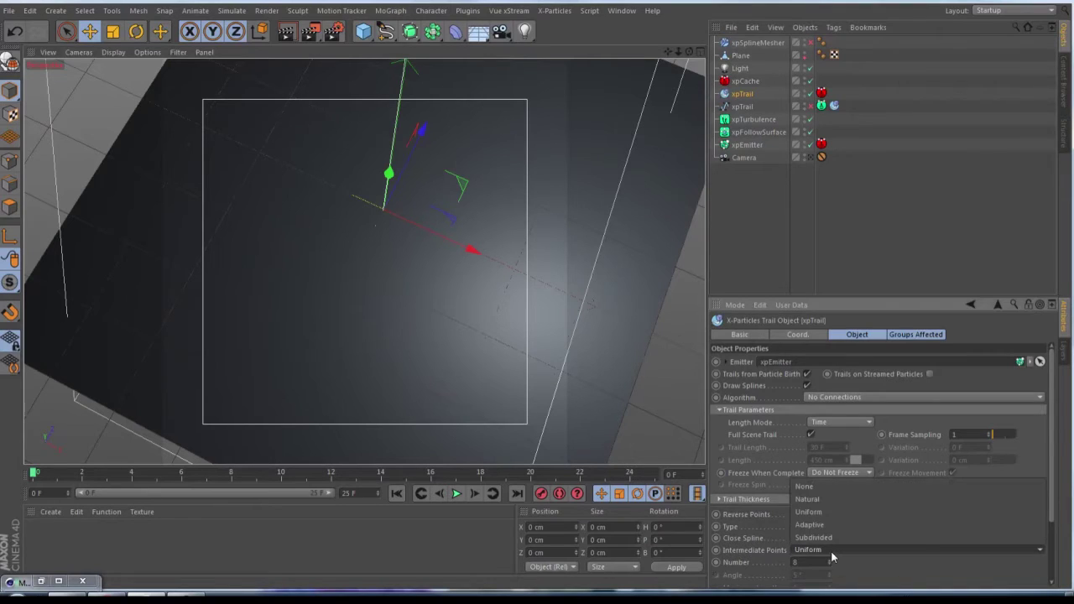
pyautogui.click(886, 574)
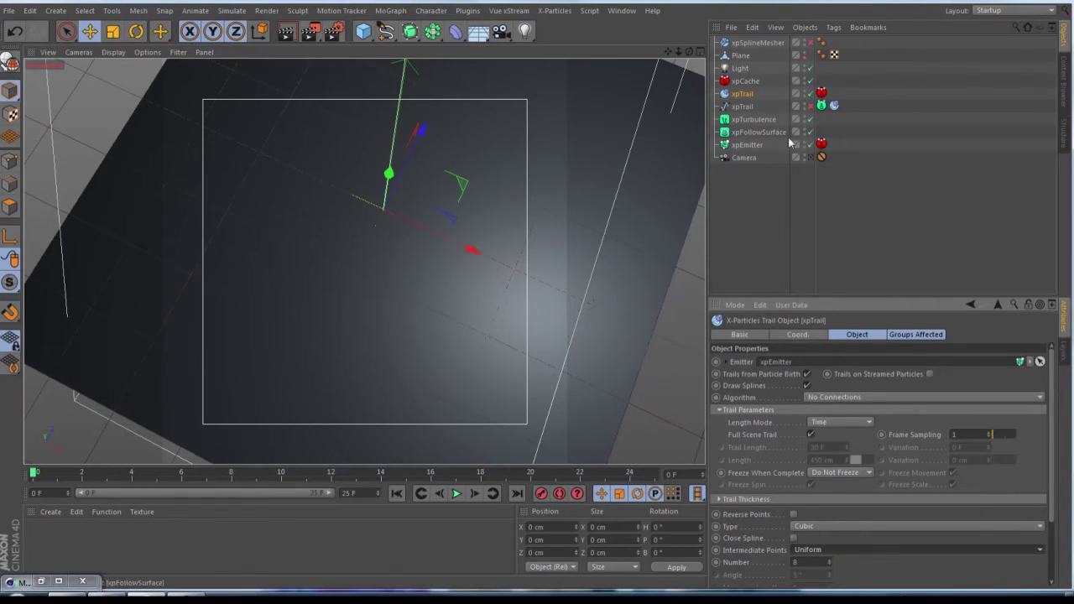
pyautogui.click(742, 145)
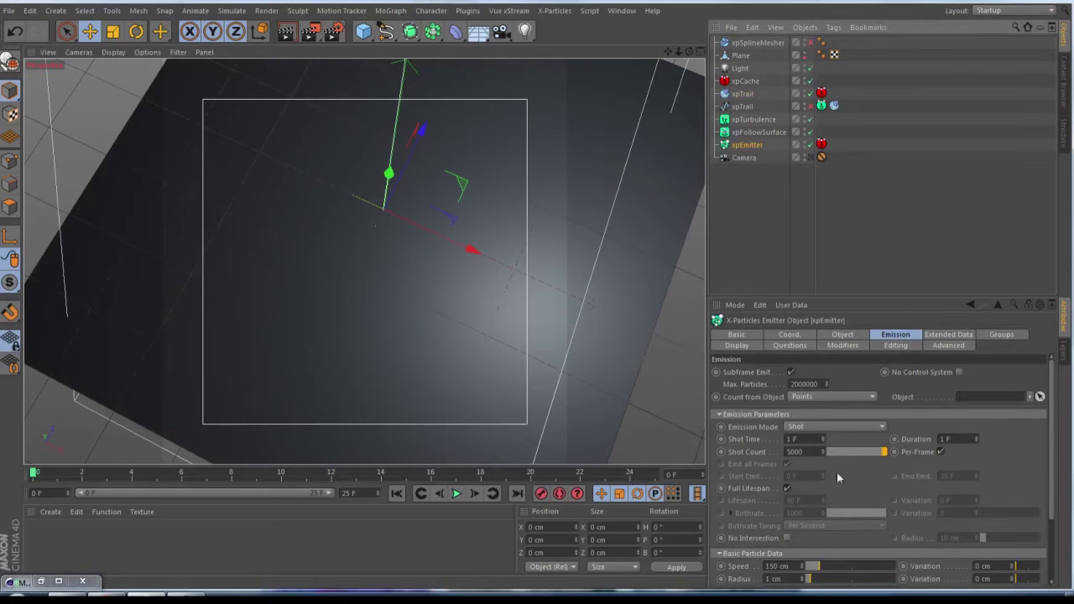
# Browse the X-Particles Other objects without adding one, then select xpCache to show its 25% LOD file cache
pyautogui.click(554, 11)
pyautogui.moveTo(599, 265)
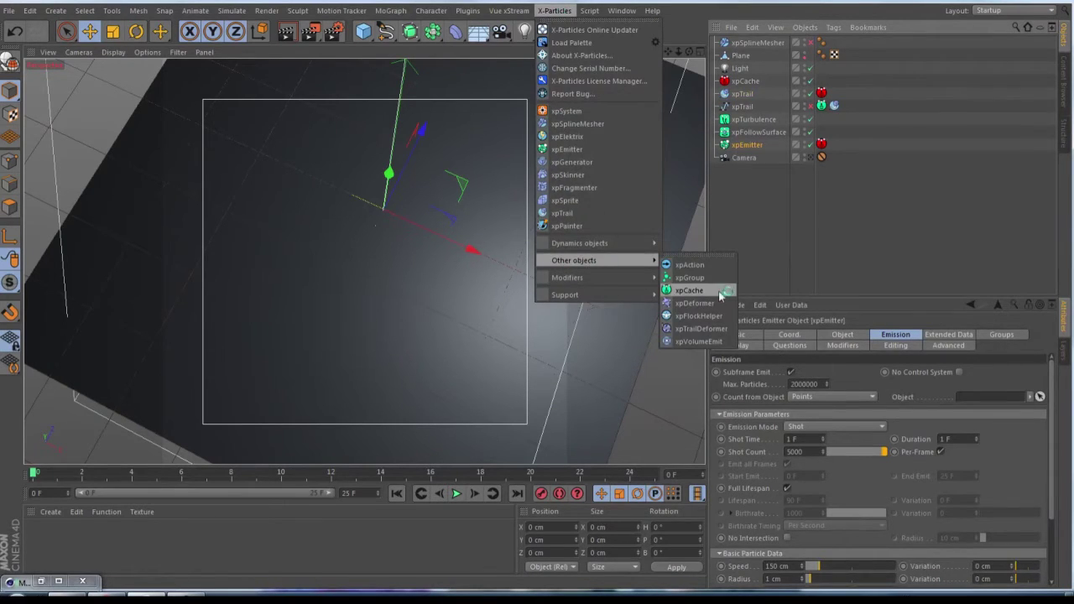
pyautogui.press('Escape')
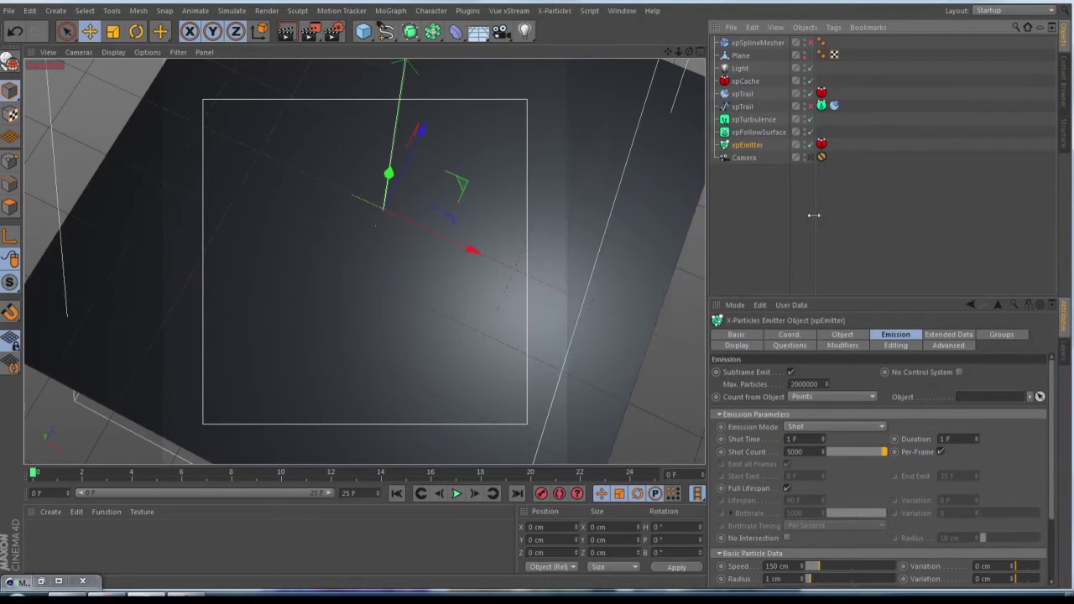
pyautogui.click(745, 80)
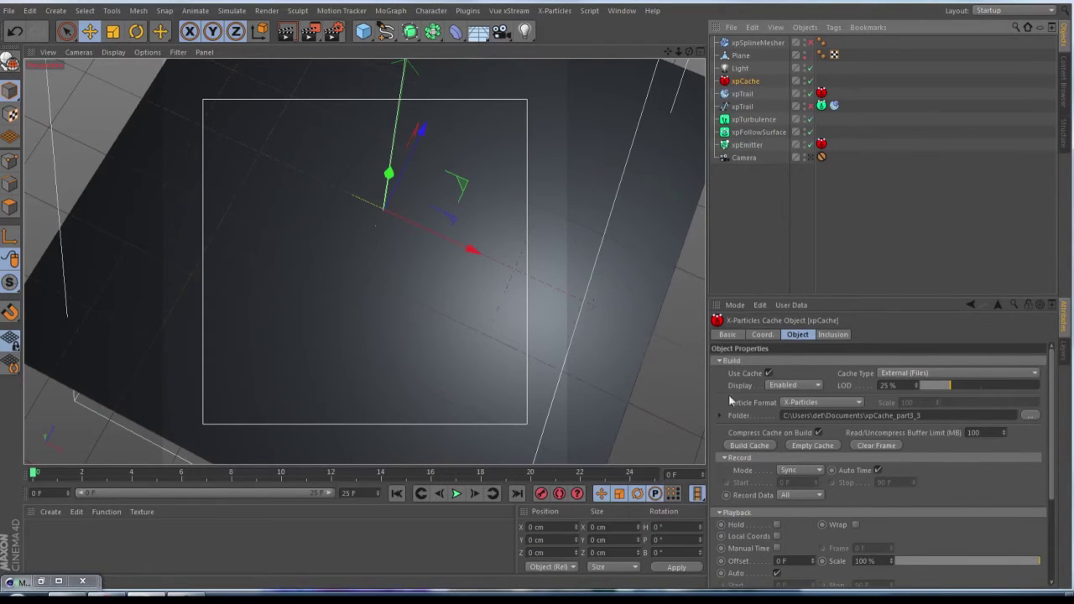
# Select xpTrail and look over its object context menu without converting it
pyautogui.click(741, 95)
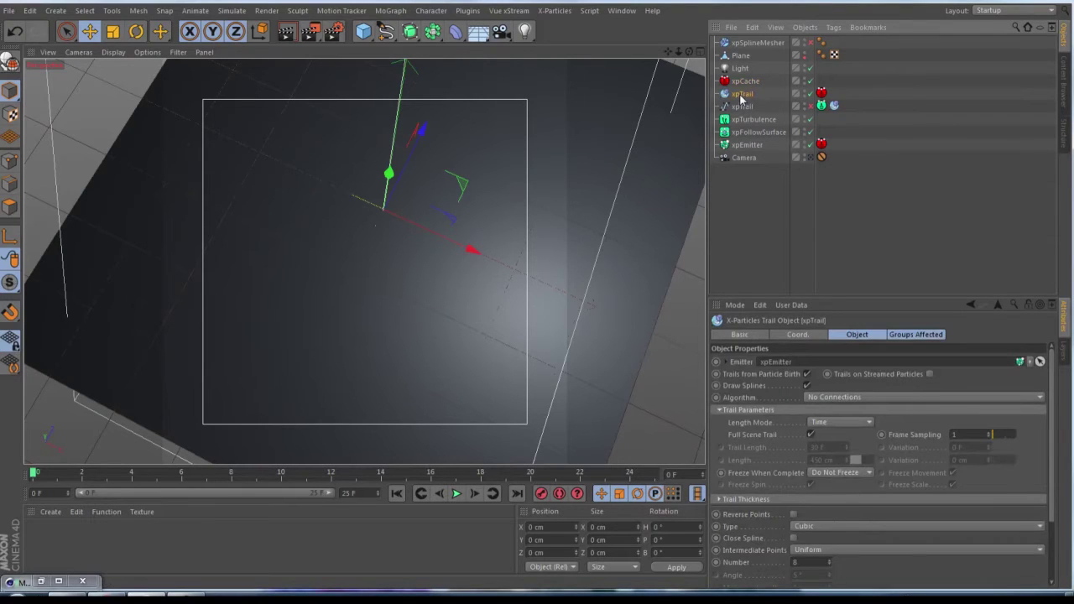
pyautogui.rightClick(741, 97)
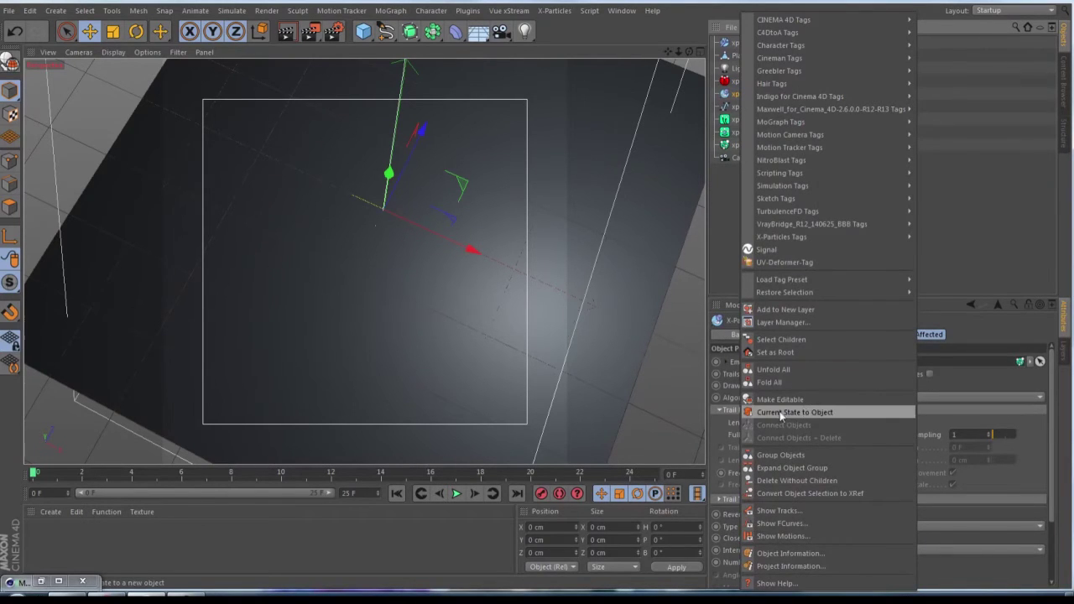
pyautogui.click(952, 230)
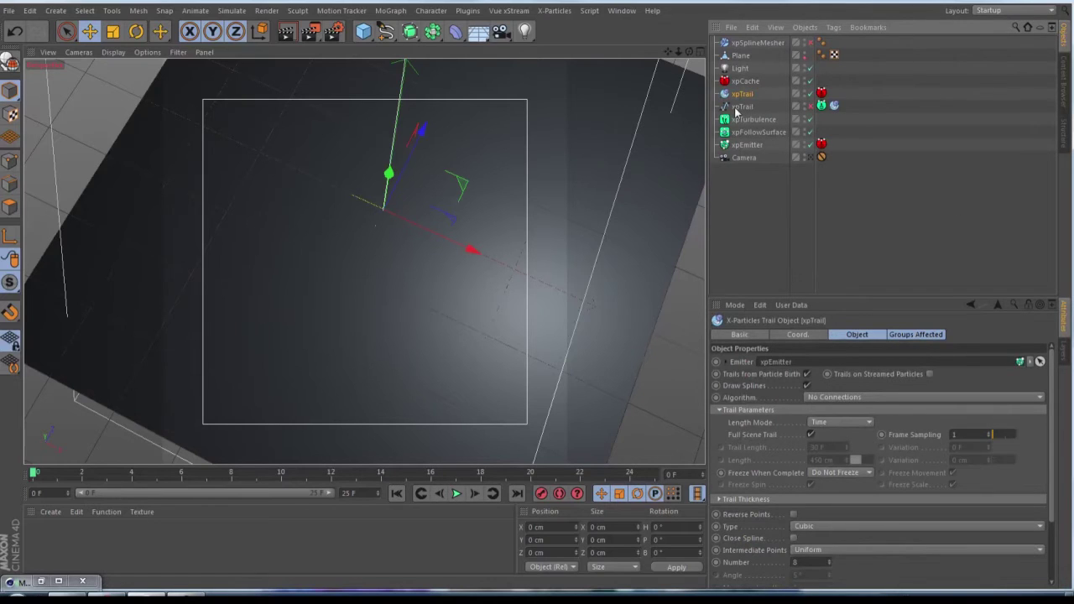
# Delete xpSplineMesher's own entry from its Splines list, then try dragging xpTrail toward it
pyautogui.click(765, 43)
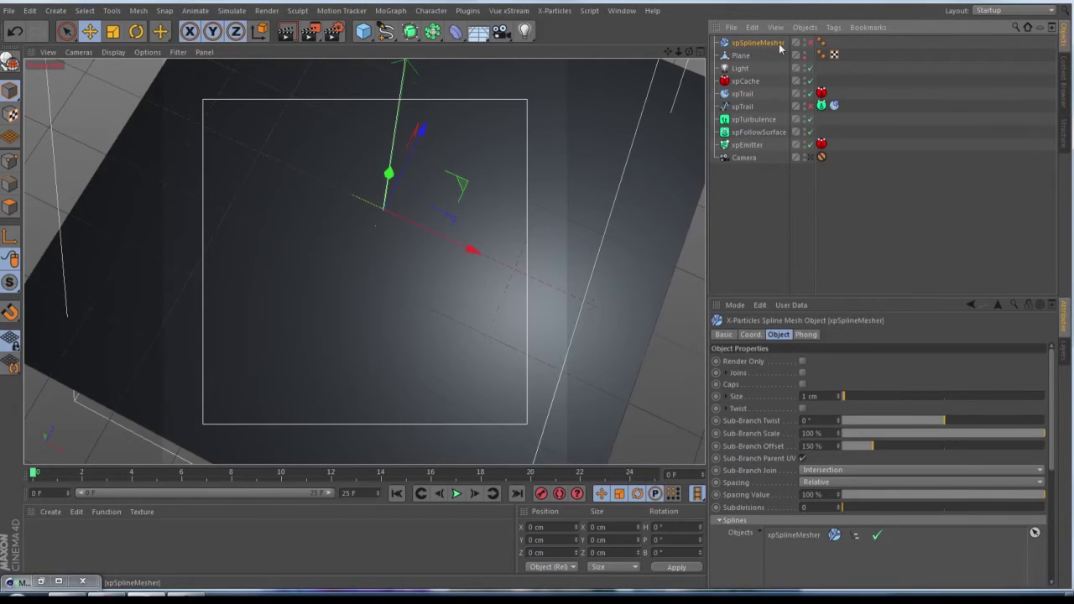
pyautogui.click(554, 10)
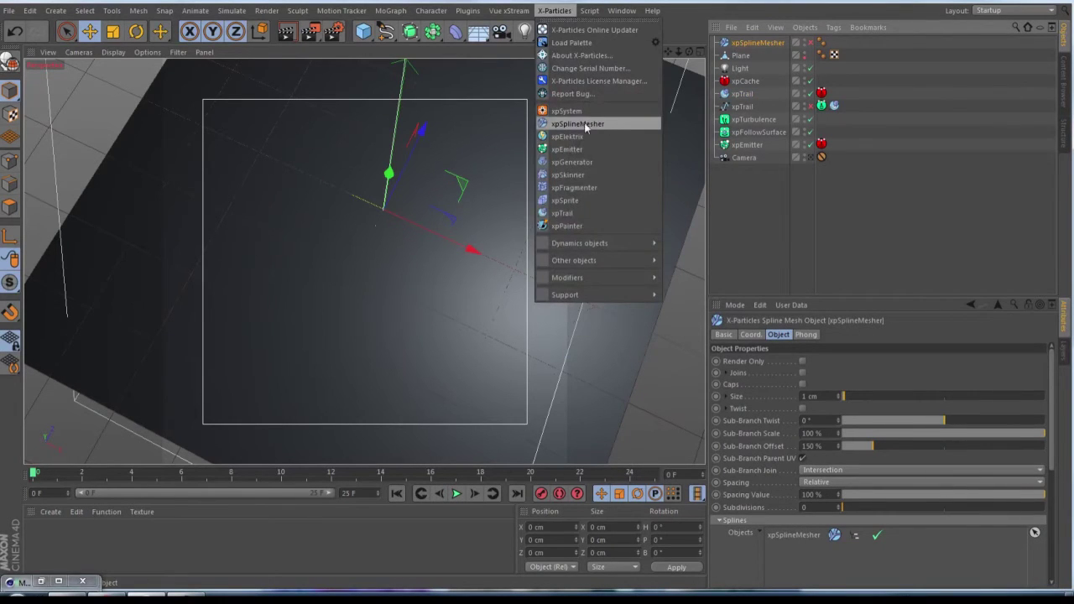
pyautogui.press('Escape')
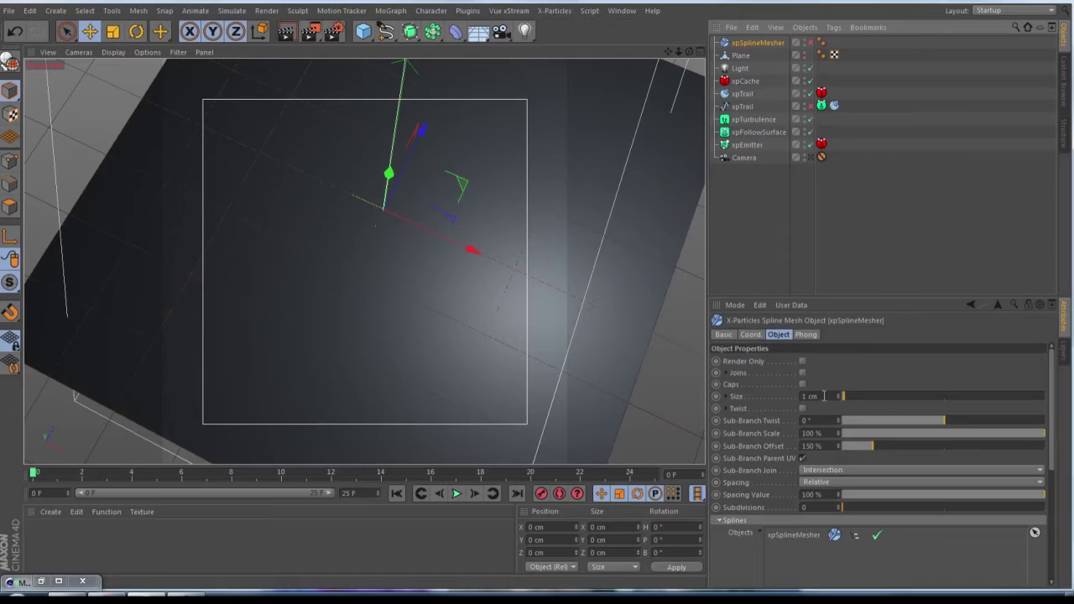
pyautogui.click(789, 535)
pyautogui.press('Delete')
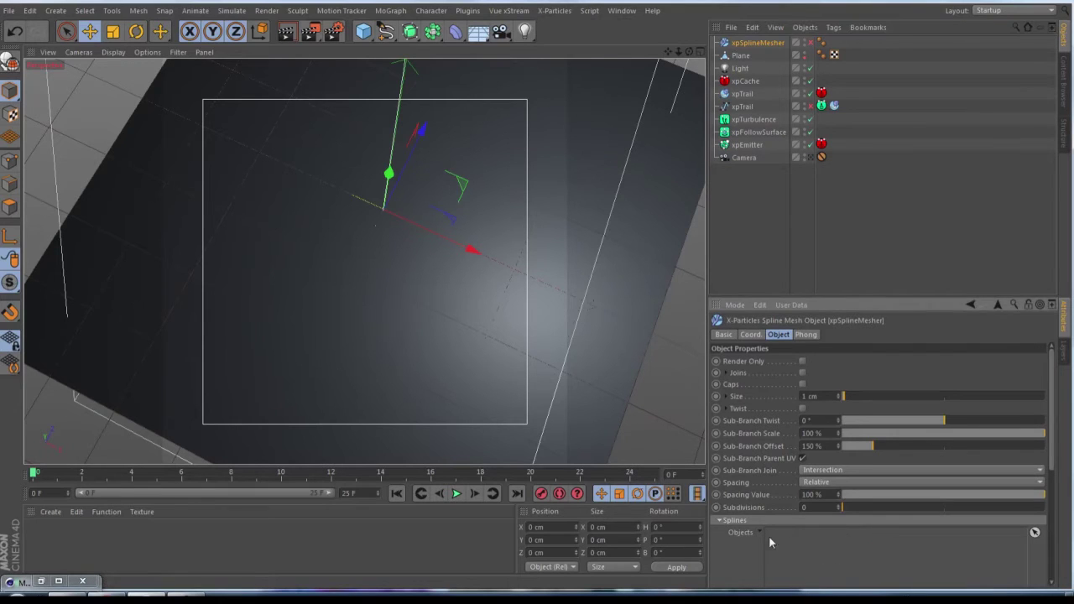
pyautogui.moveTo(741, 107)
pyautogui.mouseDown()
pyautogui.moveTo(865, 562)
pyautogui.moveTo(832, 135)
pyautogui.moveTo(744, 105)
pyautogui.mouseUp()
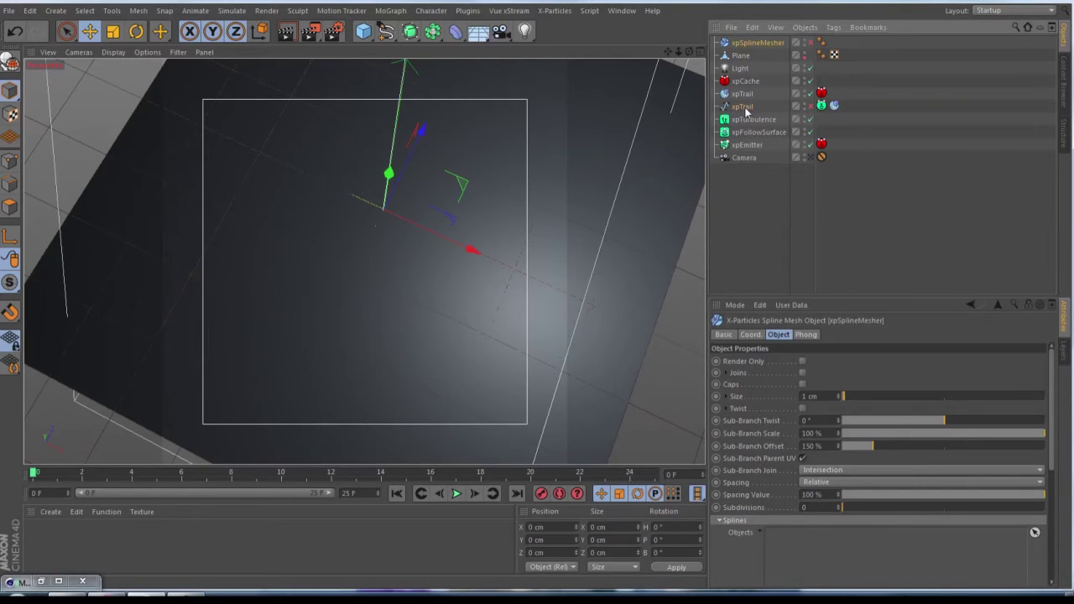
# Check the xpSplineMesher context menu, then show the Window menu's list of open documents
pyautogui.rightClick(745, 44)
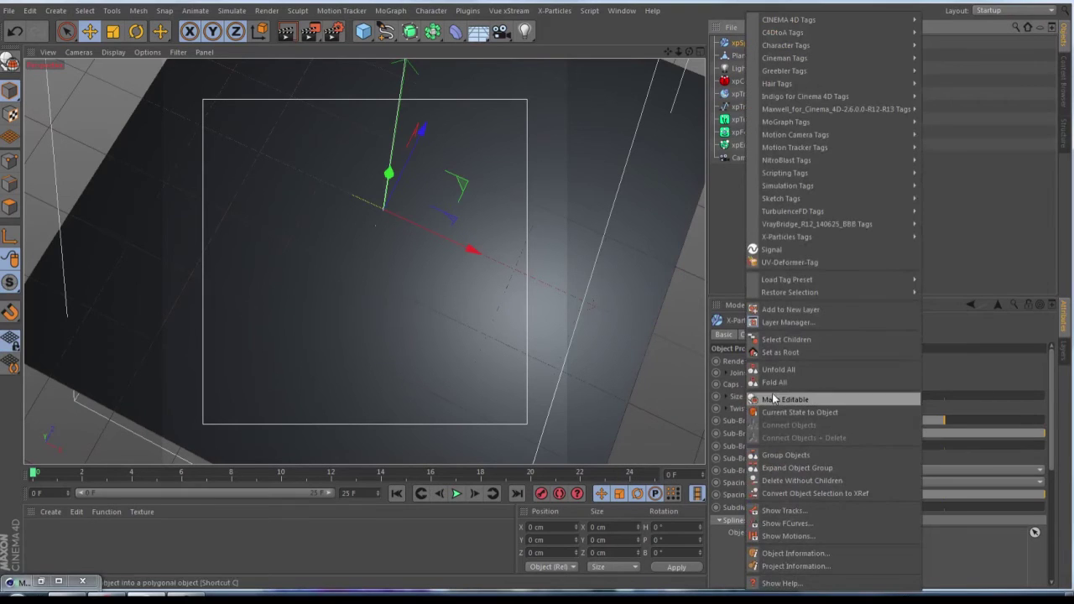
pyautogui.click(1000, 250)
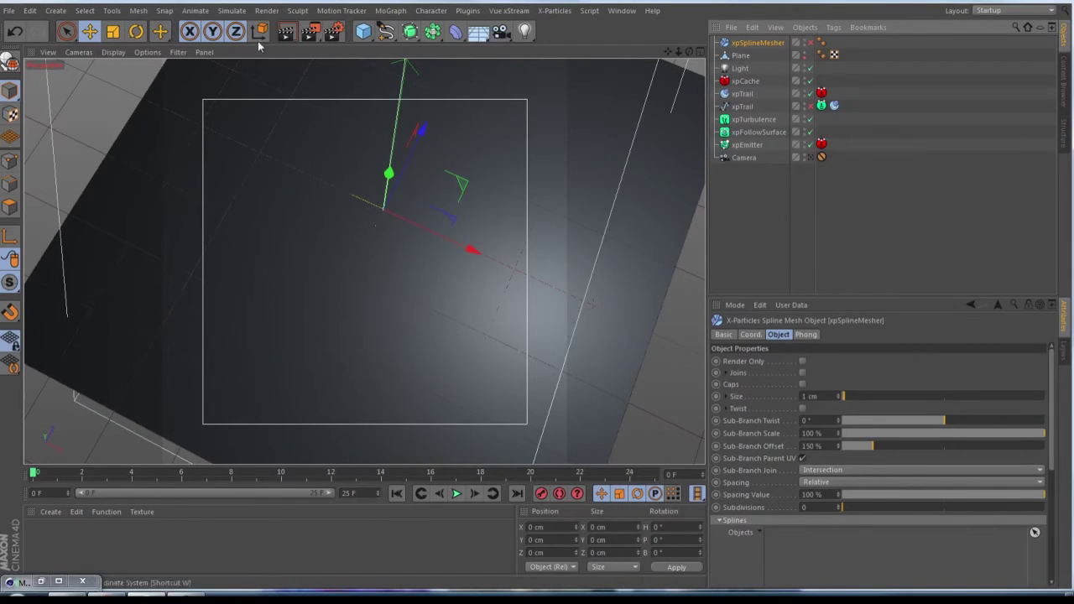
pyautogui.click(618, 12)
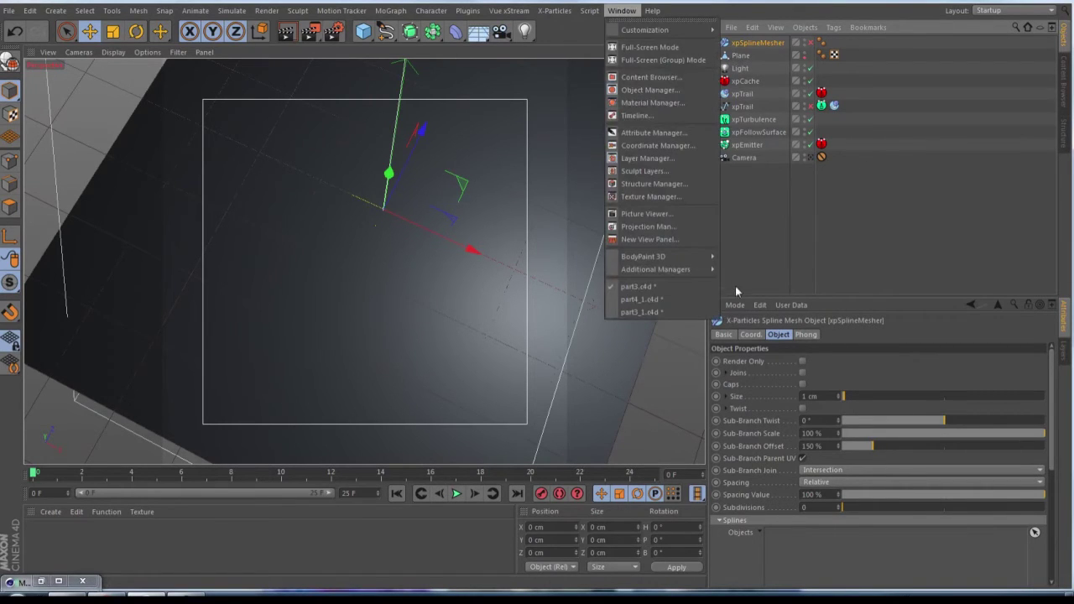
# Switch to part3_1.c4d, leave Camera.2, view the sphere, trail plane and camera, and select xpSplineMesher
pyautogui.click(655, 313)
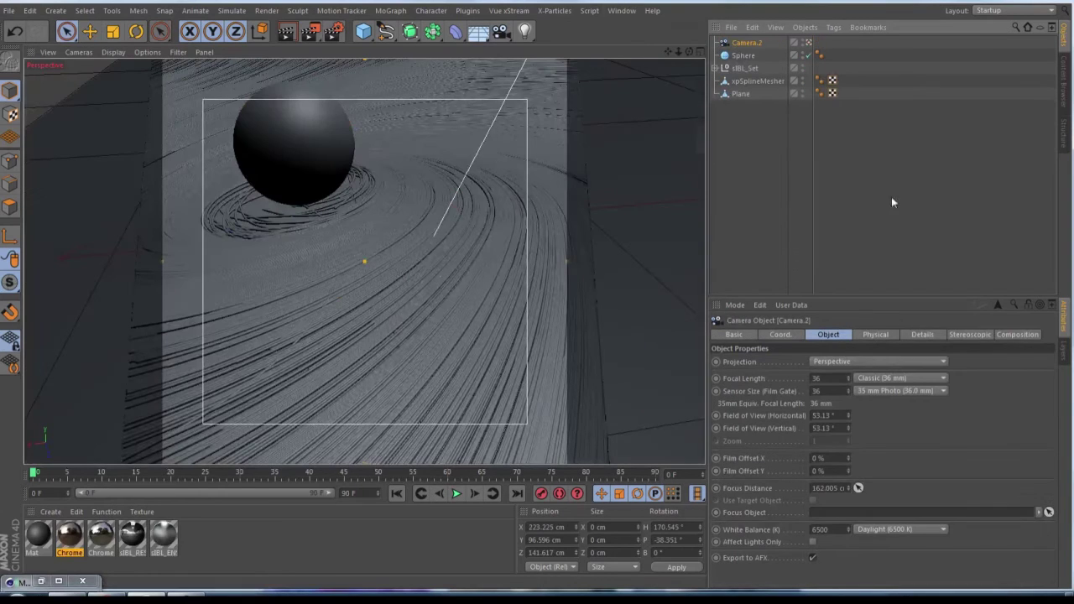
pyautogui.click(809, 43)
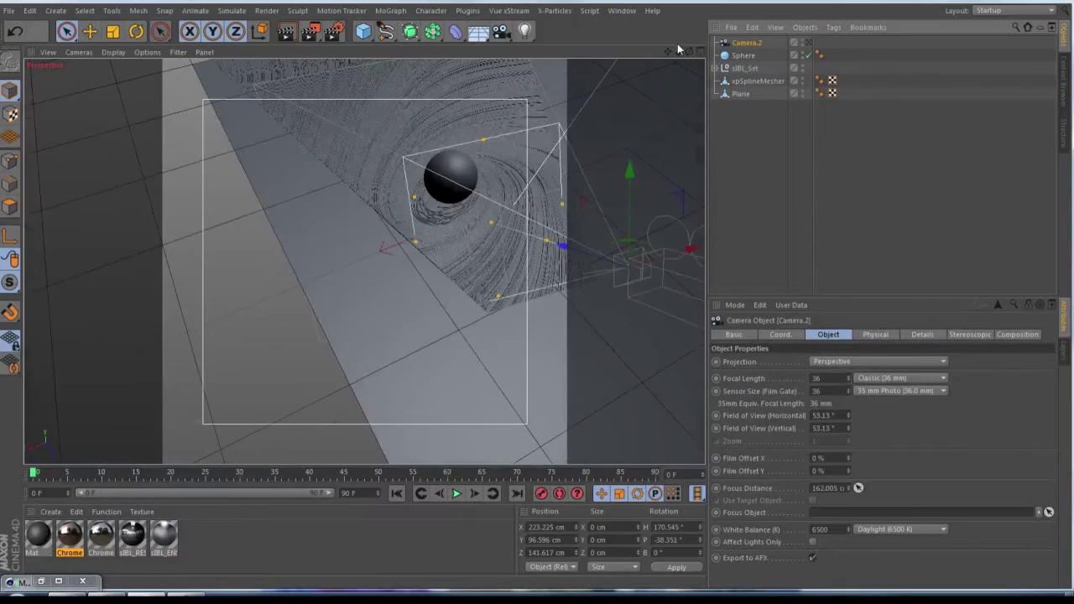
pyautogui.moveTo(668, 54); pyautogui.dragTo(648, 126)
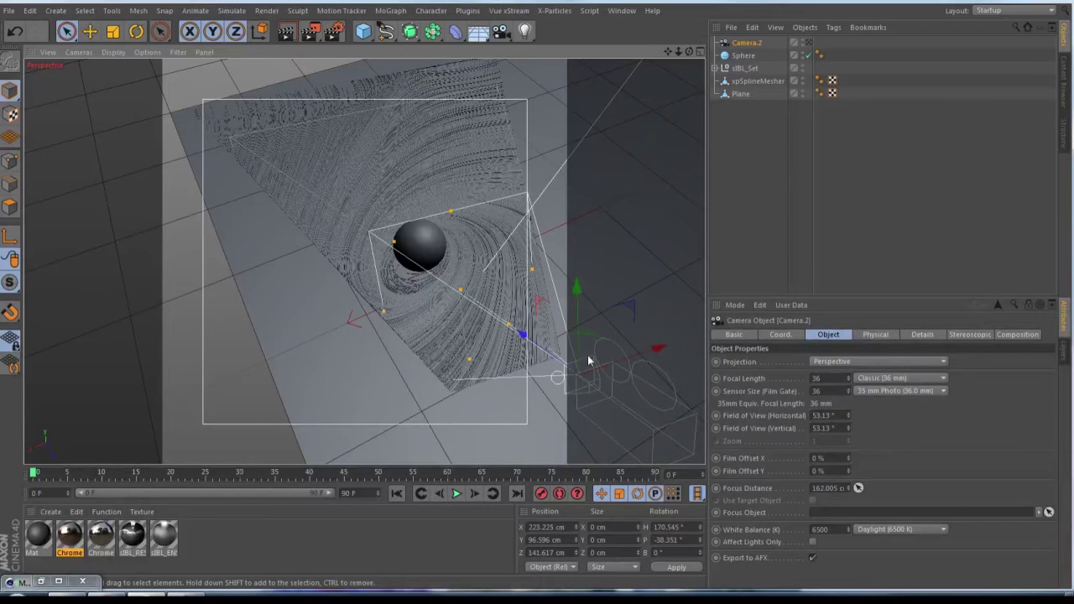
pyautogui.moveTo(688, 52); pyautogui.dragTo(553, 63)
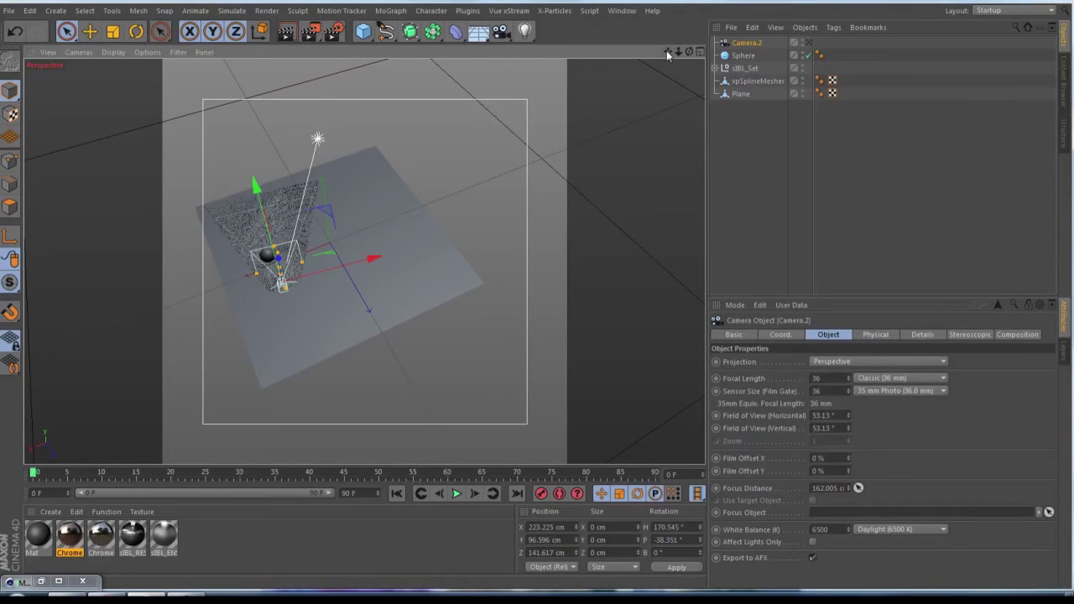
pyautogui.keyDown('alt'); pyautogui.moveTo(272, 329); pyautogui.dragTo(361, 345, button='middle'); pyautogui.keyUp('alt')
pyautogui.keyDown('alt'); pyautogui.moveTo(361, 345); pyautogui.dragTo(419, 307, button='right'); pyautogui.keyUp('alt')
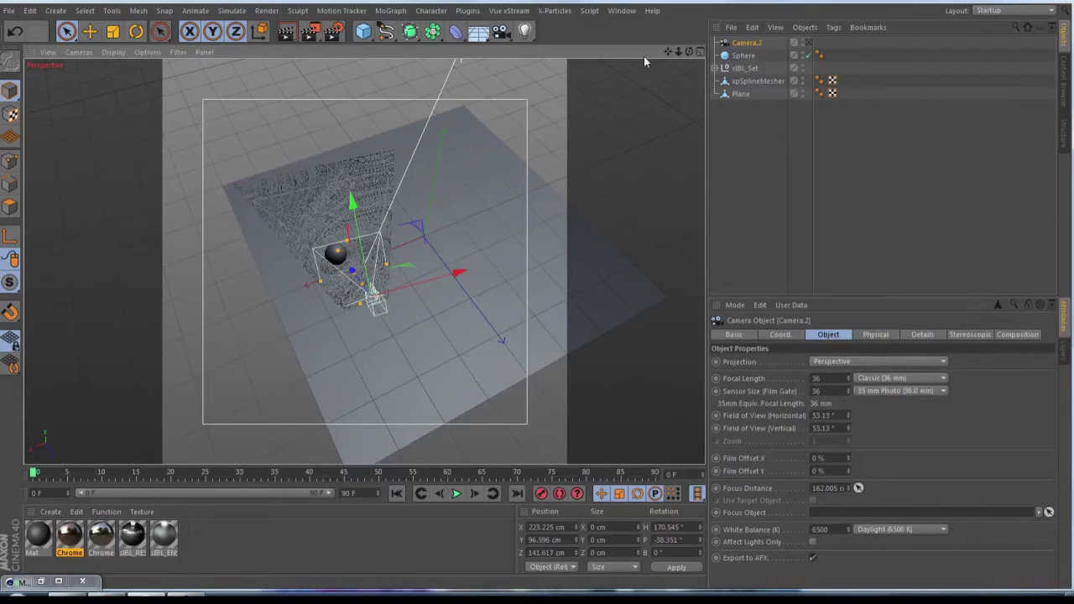
pyautogui.click(747, 82)
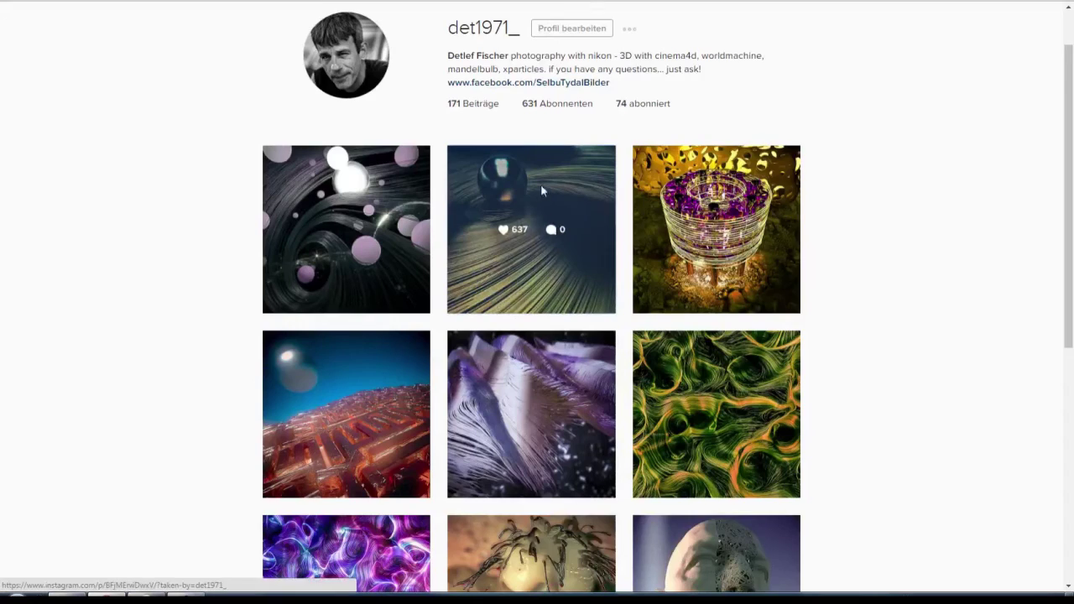
pyautogui.click(541, 184)
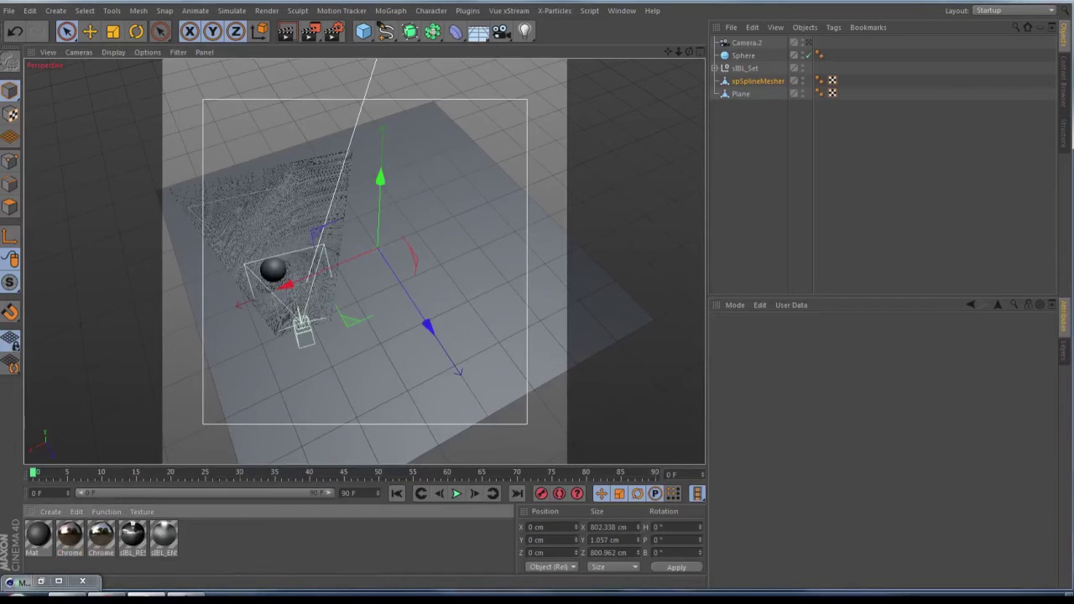
pyautogui.click(117, 595)
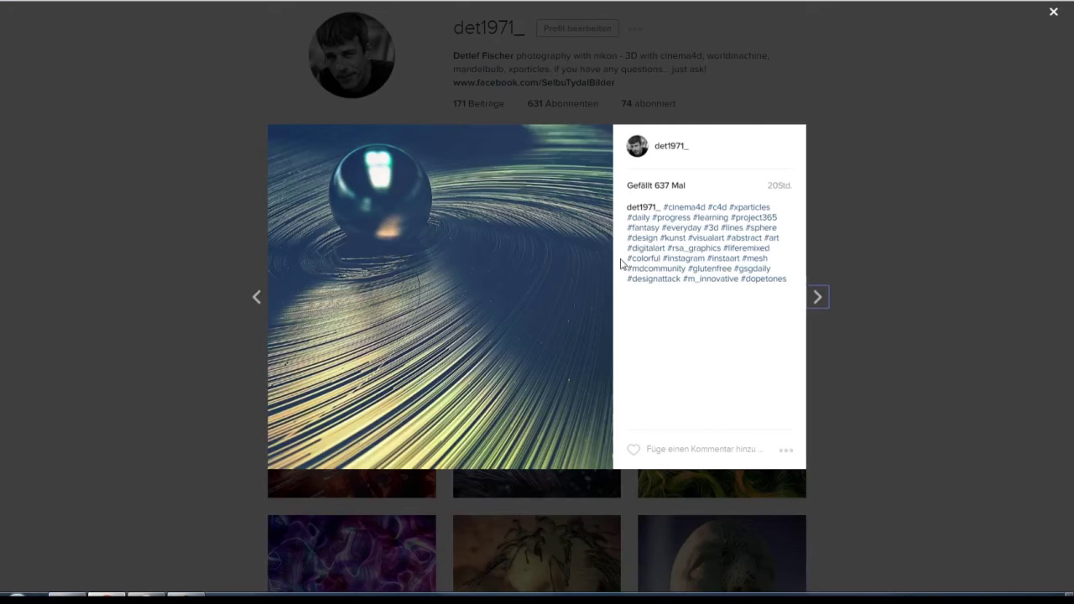
pyautogui.hotkey('alt', 'Tab')
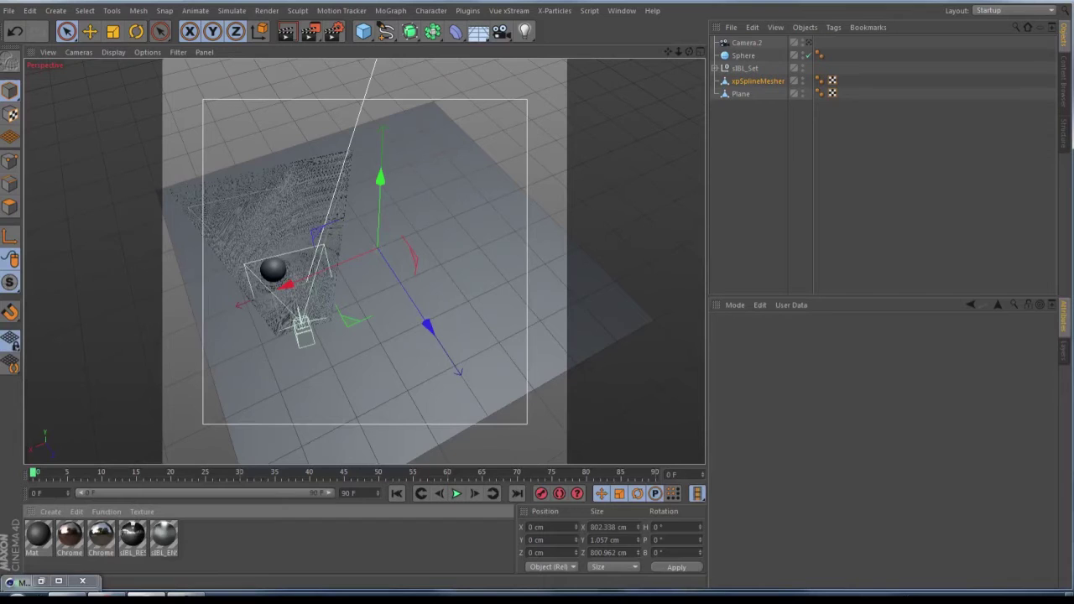
# Open the Chrome material and browse its two reflectance layers in an enlarged editor
pyautogui.doubleClick(72, 538)
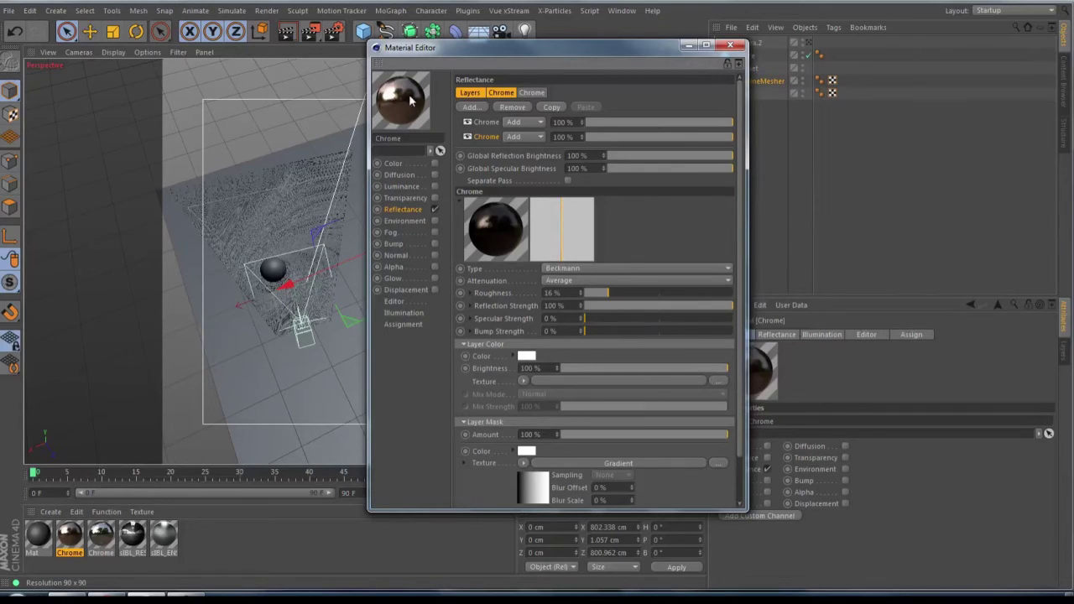
pyautogui.click(485, 136)
pyautogui.moveTo(453, 510); pyautogui.dragTo(447, 576)
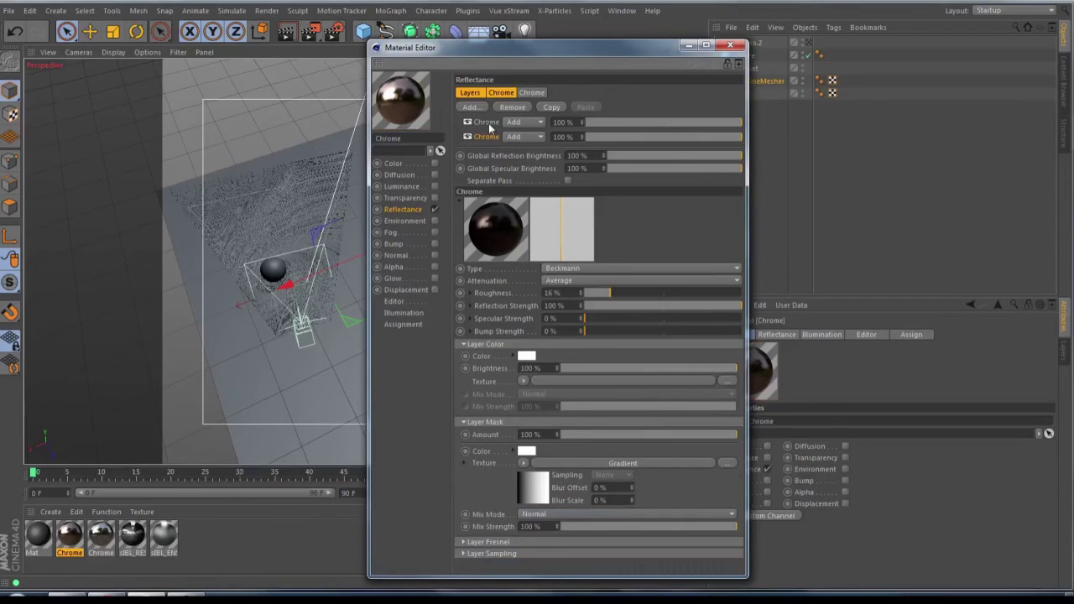
pyautogui.click(488, 124)
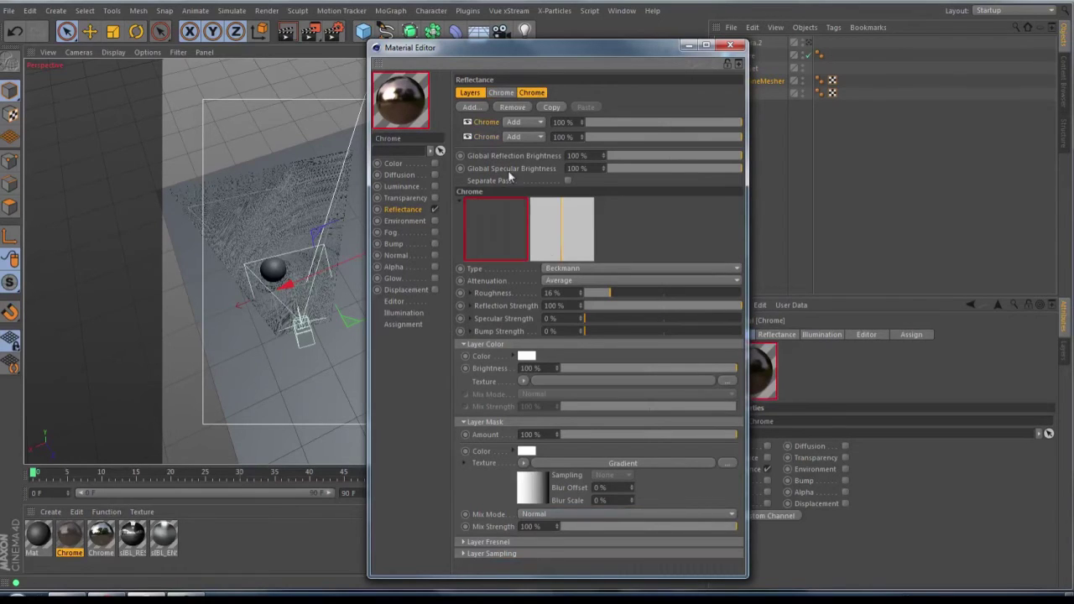
# Inspect the first layer's Layer Mask gradient shader and its knot options, then minimize the editor
pyautogui.click(539, 493)
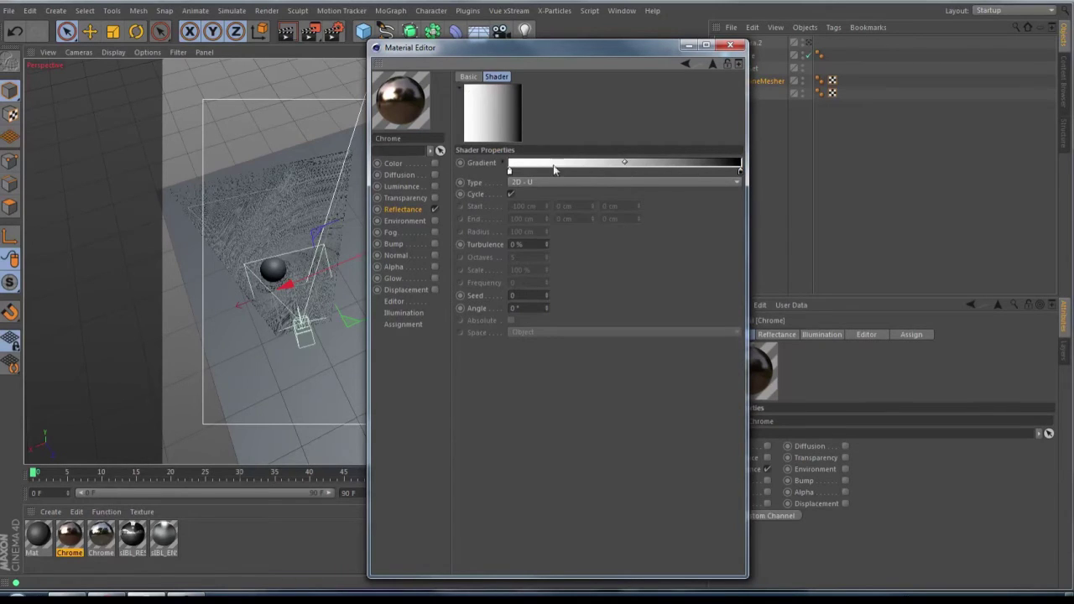
pyautogui.rightClick(625, 166)
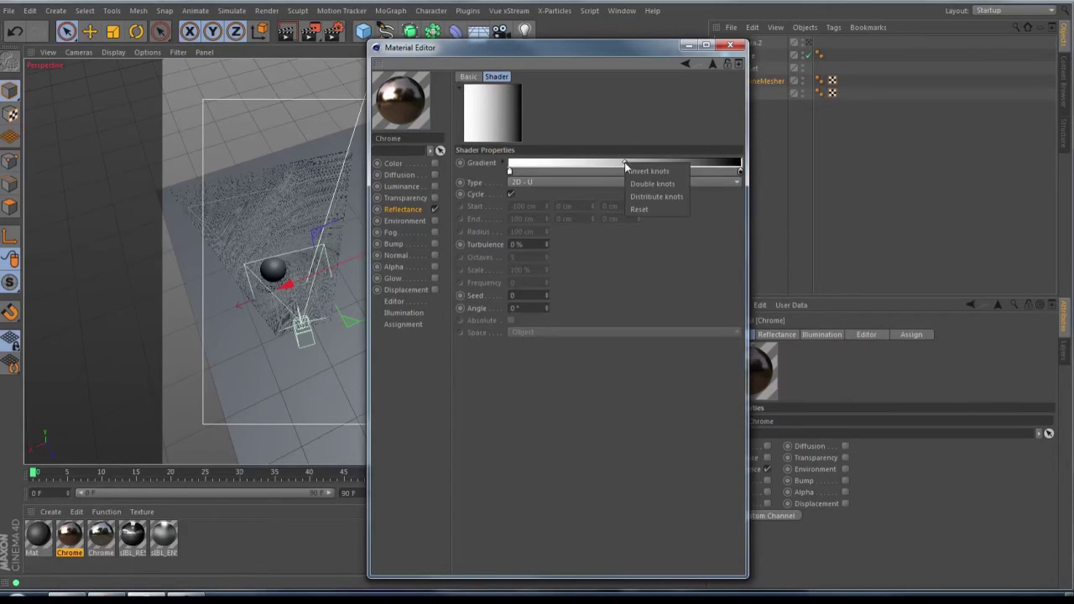
pyautogui.click(706, 266)
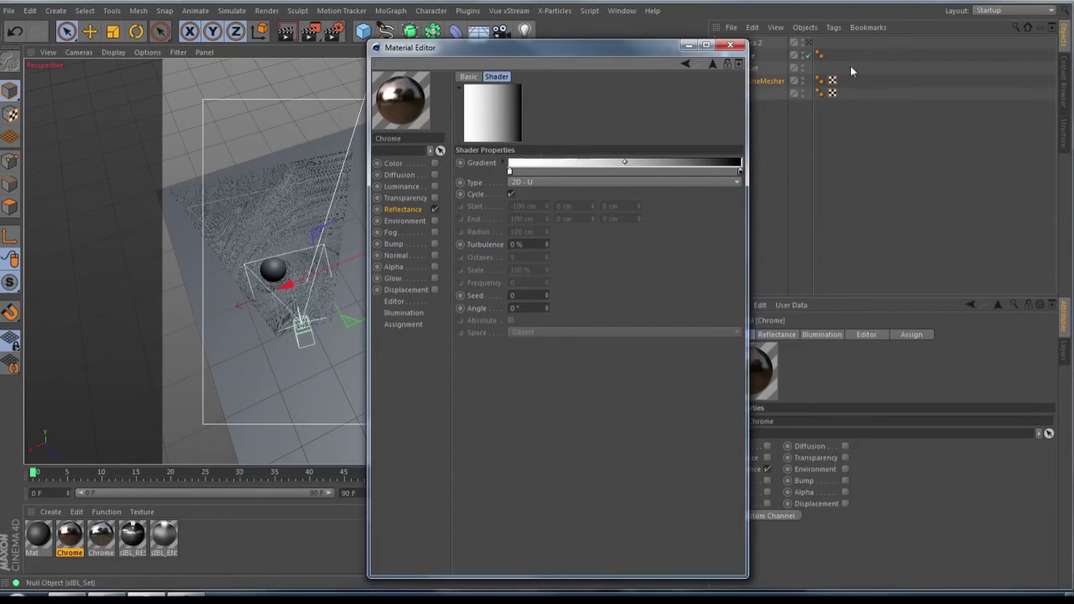
pyautogui.click(687, 47)
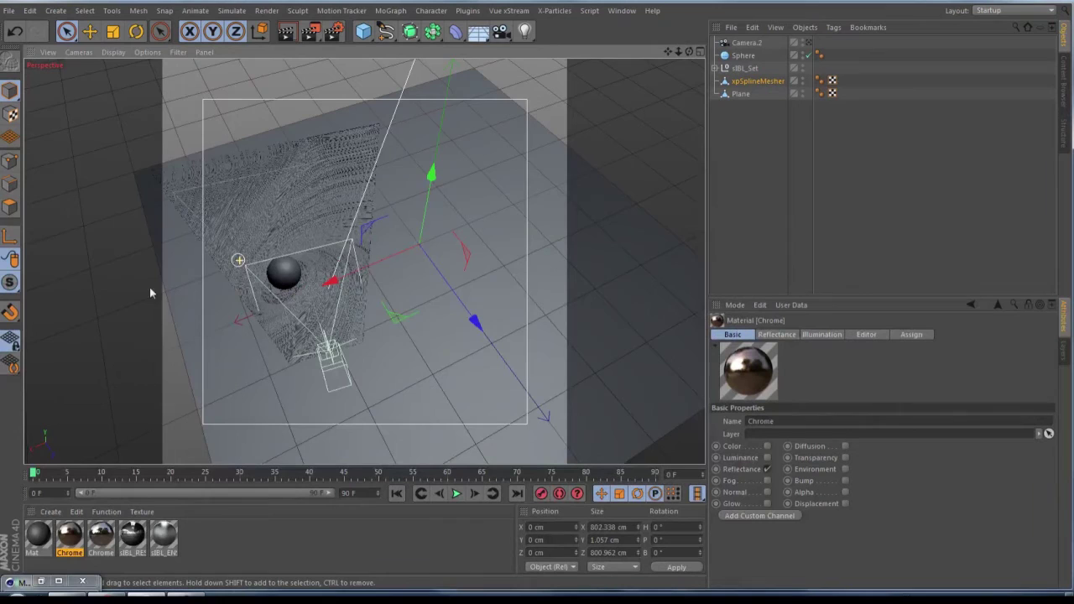
# Go to the previous Instagram post, then return to Cinema 4D and list the open scenes
pyautogui.keyDown('alt'); pyautogui.moveTo(150, 293); pyautogui.dragTo(193, 294); pyautogui.keyUp('alt')
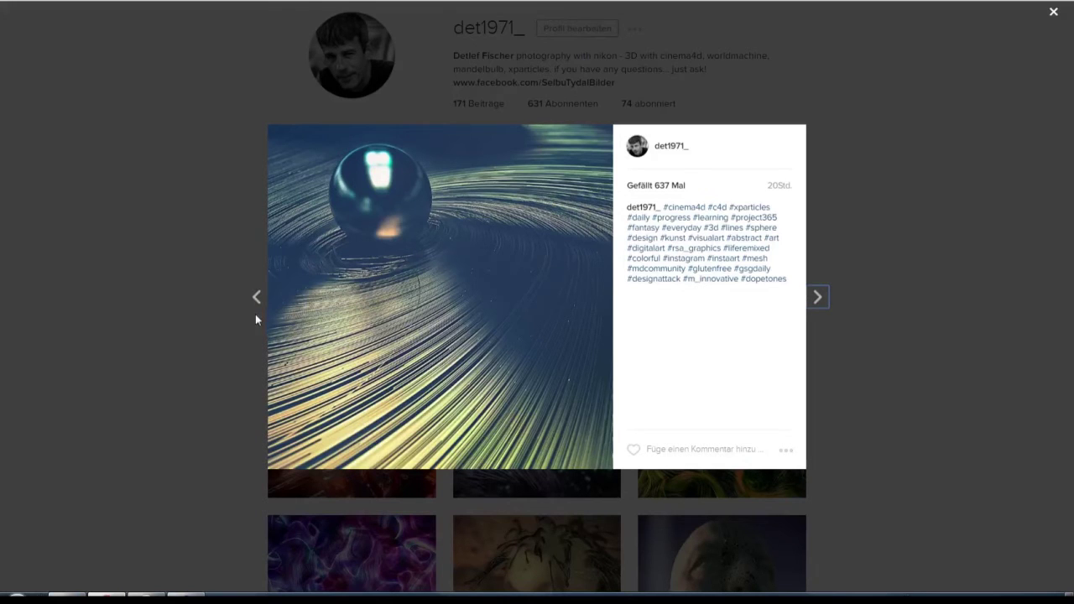
pyautogui.click(257, 297)
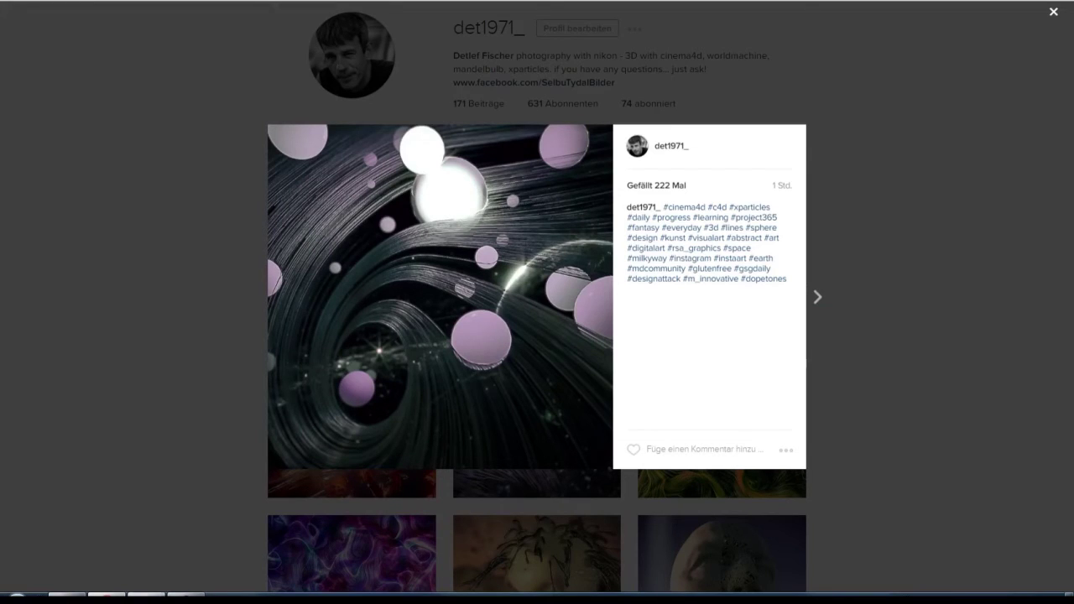
pyautogui.click(147, 597)
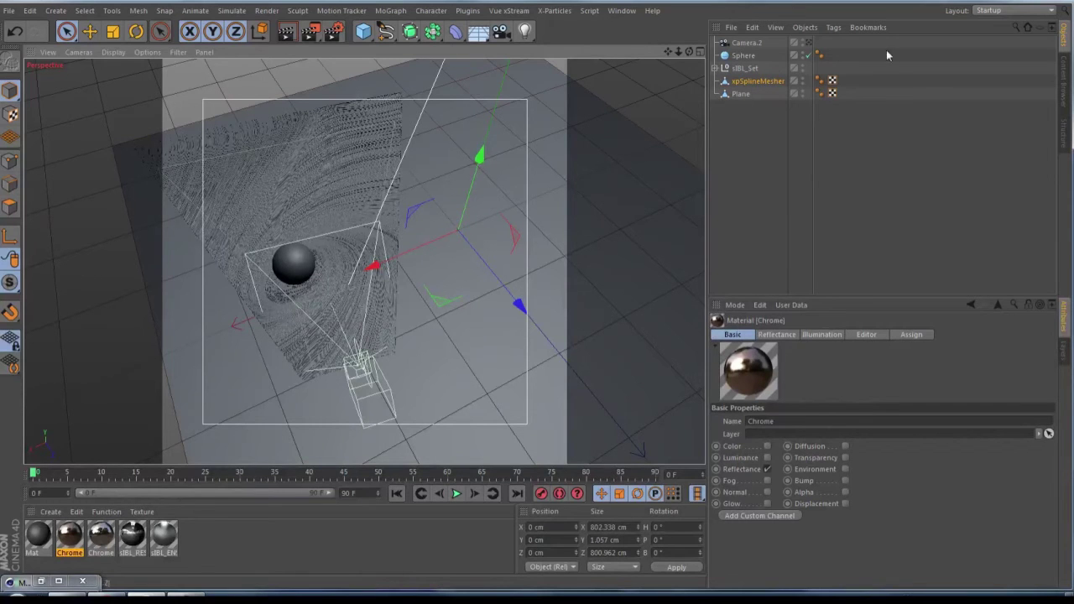
pyautogui.click(622, 10)
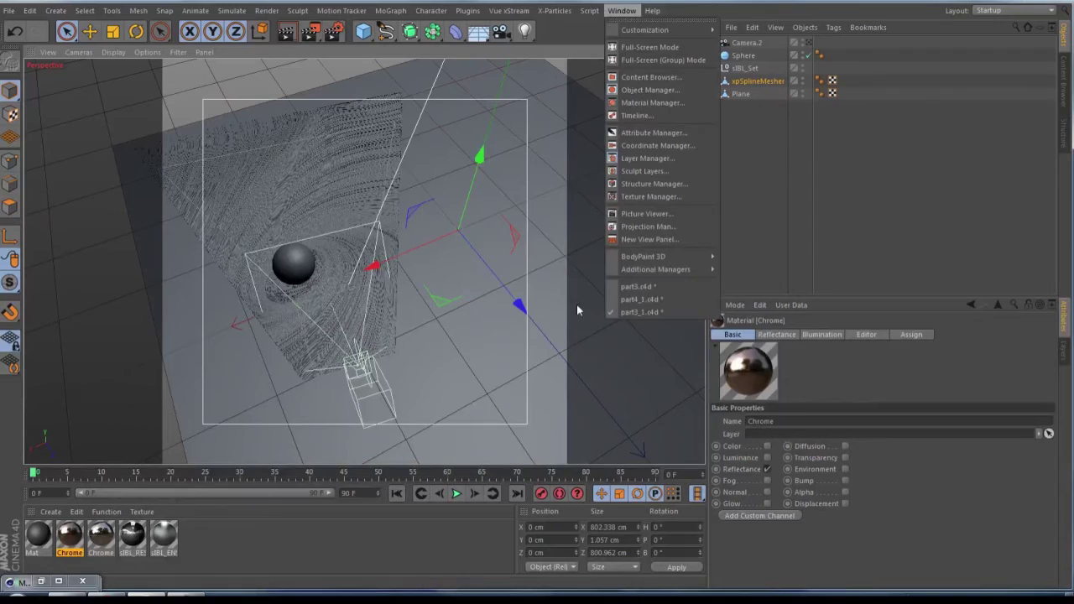
# Switch to part4_1.c4d, disable the Cloner, hide lines and Connect, and orbit to look down
pyautogui.click(662, 300)
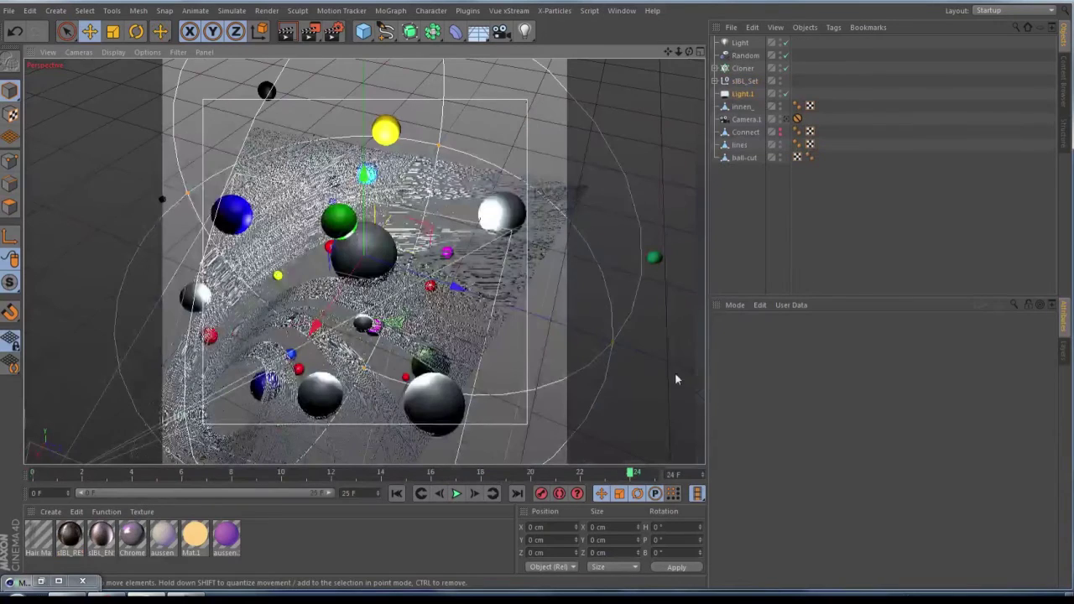
pyautogui.click(786, 69)
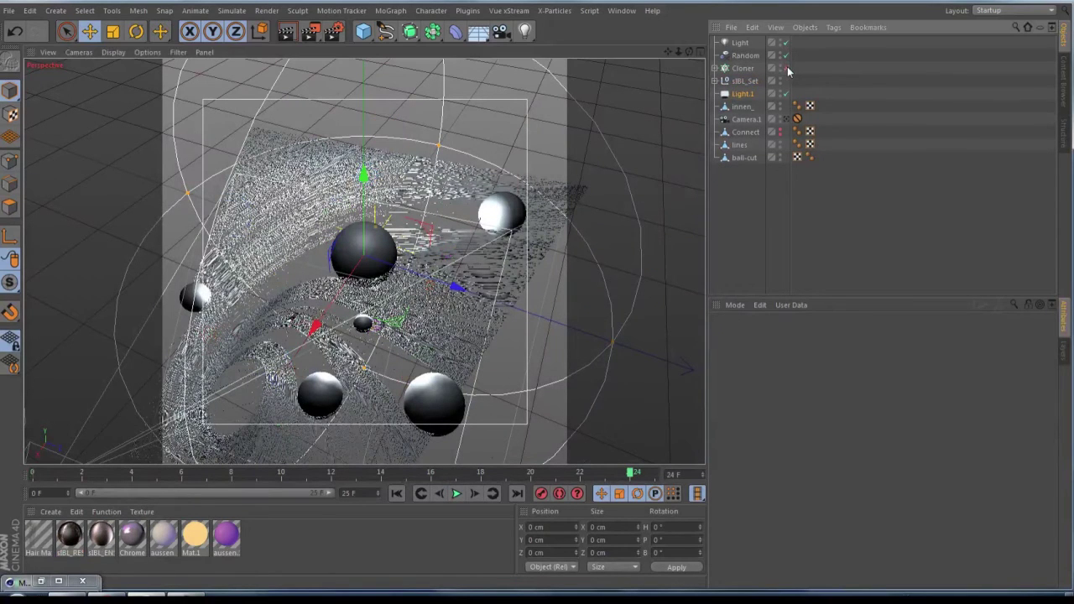
pyautogui.click(779, 144)
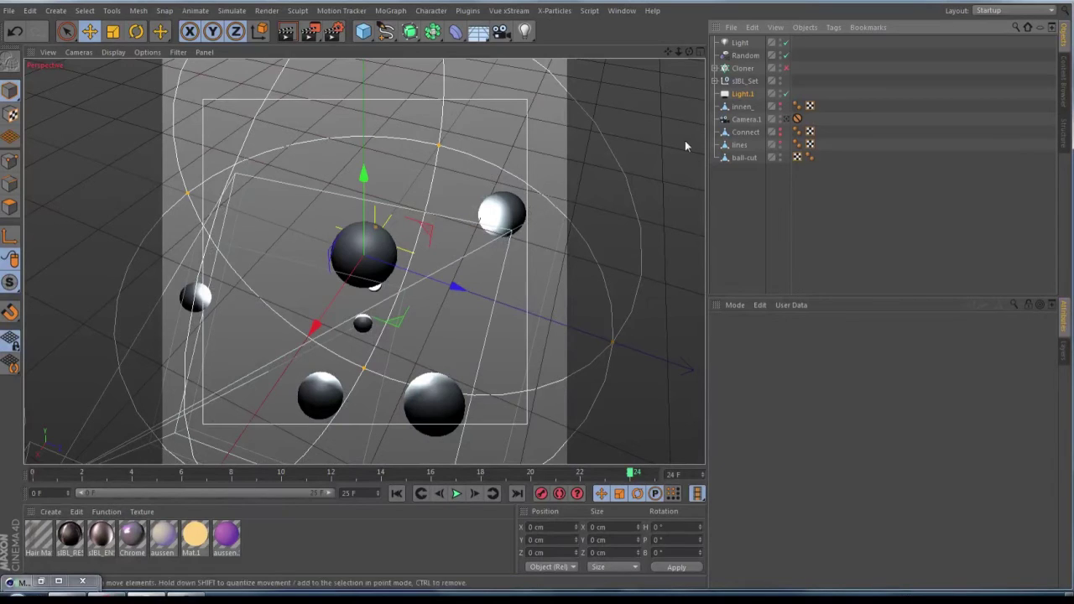
pyautogui.click(780, 133)
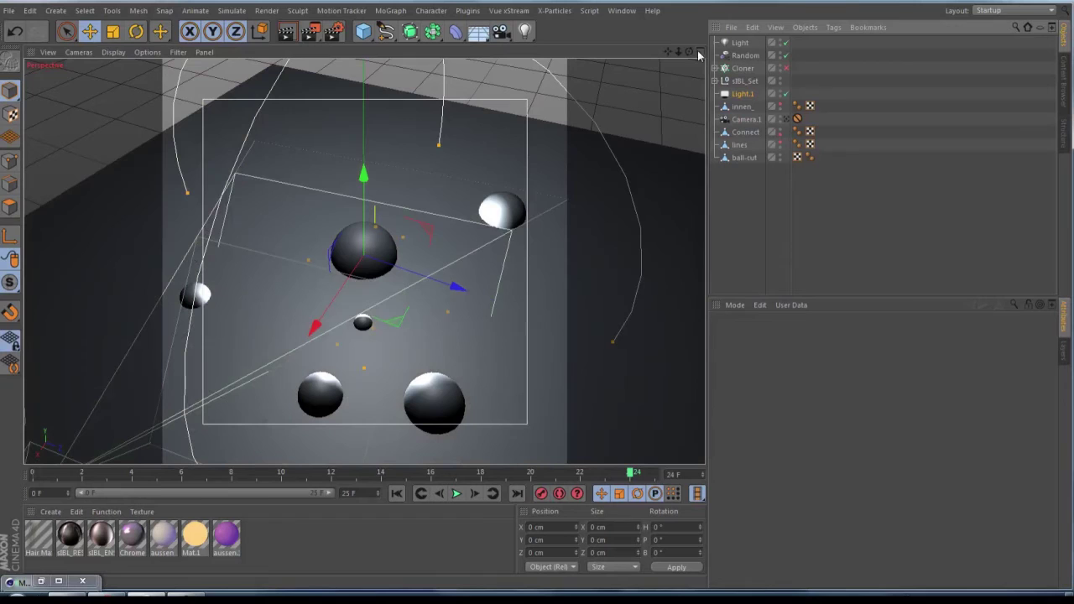
pyautogui.moveTo(683, 53); pyautogui.dragTo(685, 53)
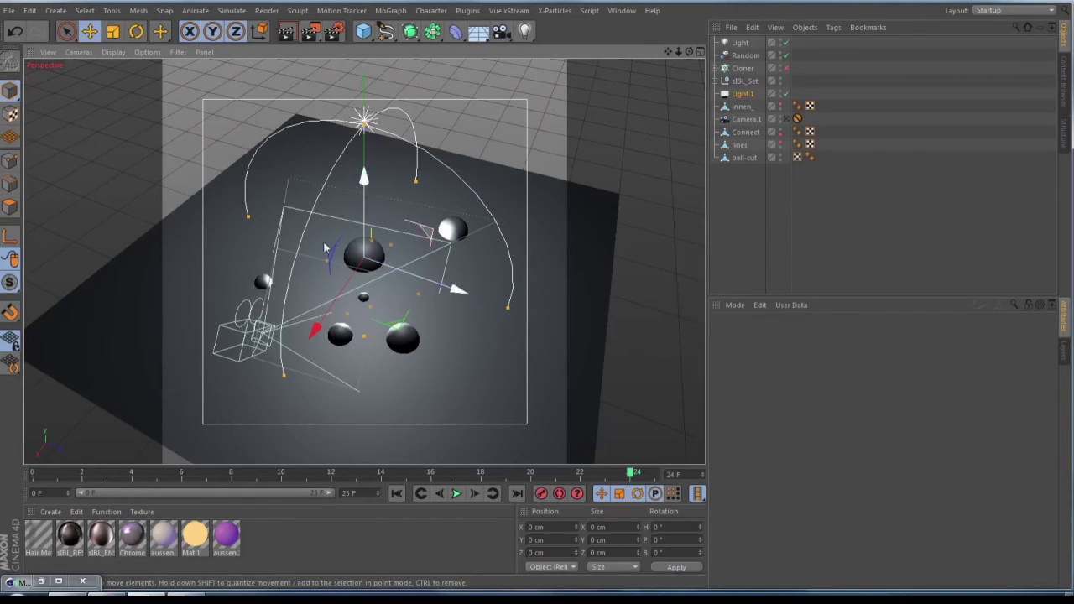
# Set ball-cut's editor visibility off so the spheres turn grey, then zoom in on them
pyautogui.click(434, 31)
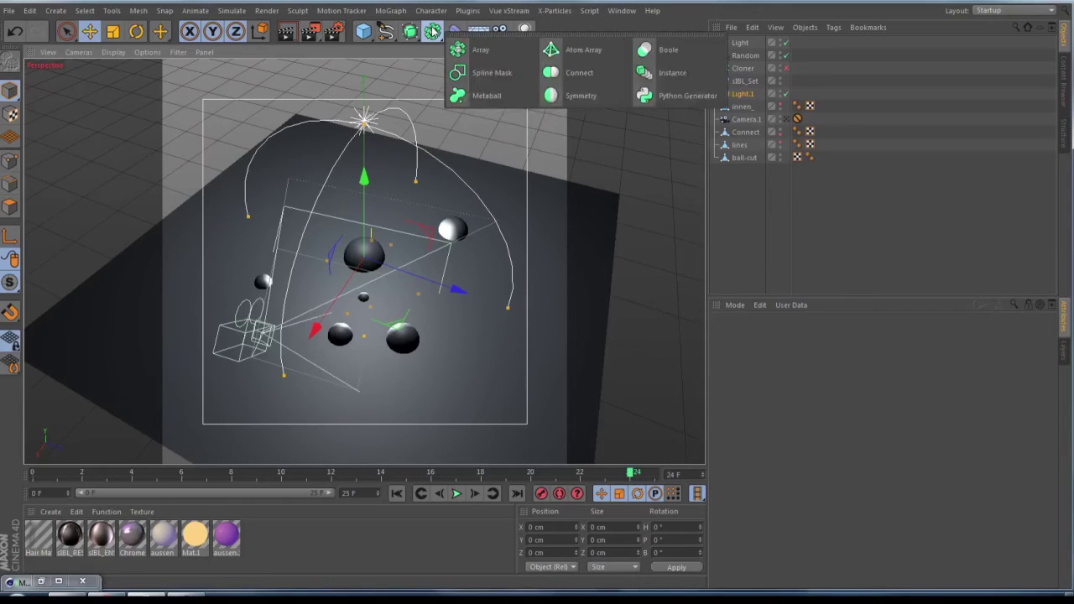
pyautogui.click(894, 281)
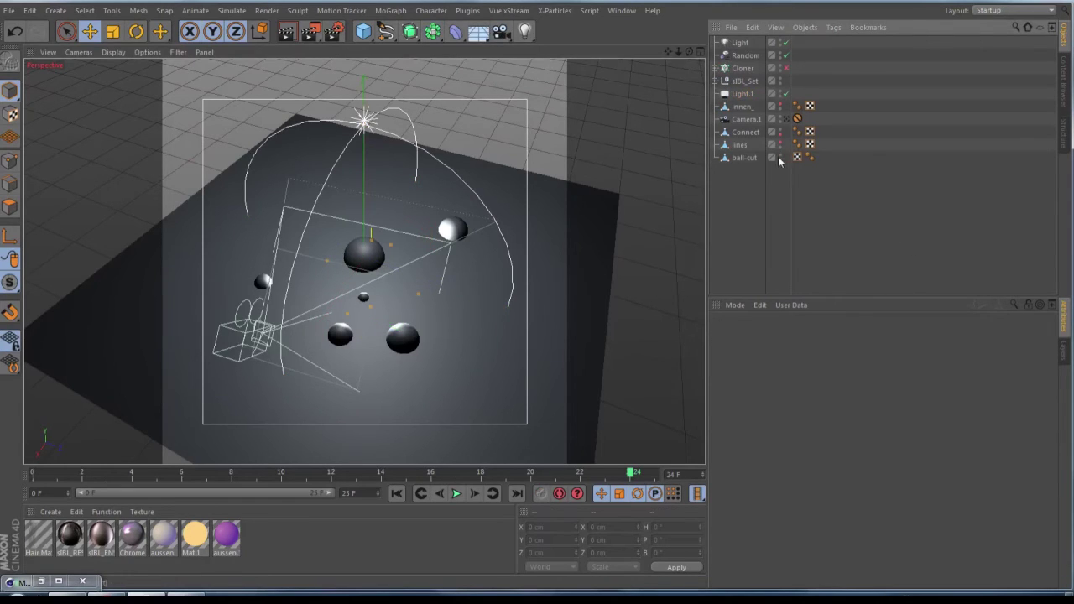
pyautogui.click(780, 157)
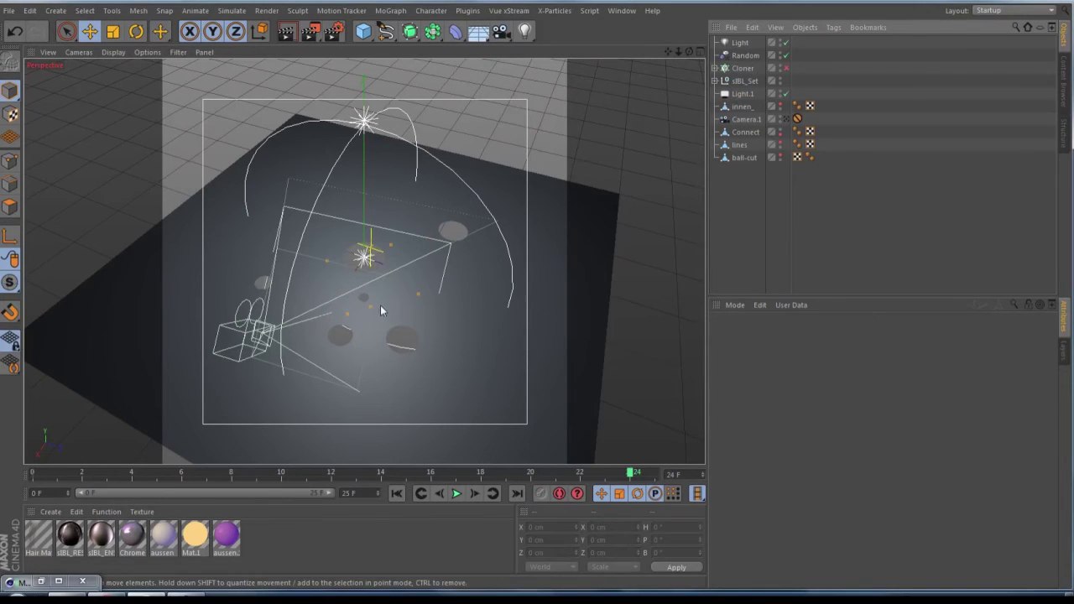
pyautogui.scroll(3, 364, 314)
pyautogui.scroll(2, 364, 315)
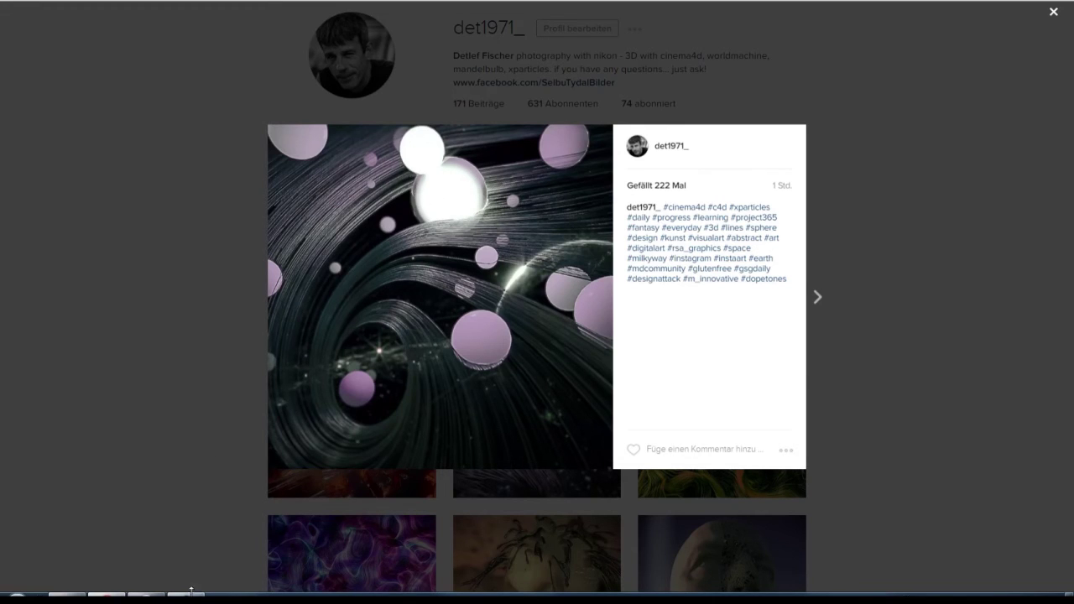
# Back in Cinema 4D, hide the ball-cut spheres in the editor and select innen_
pyautogui.click(146, 595)
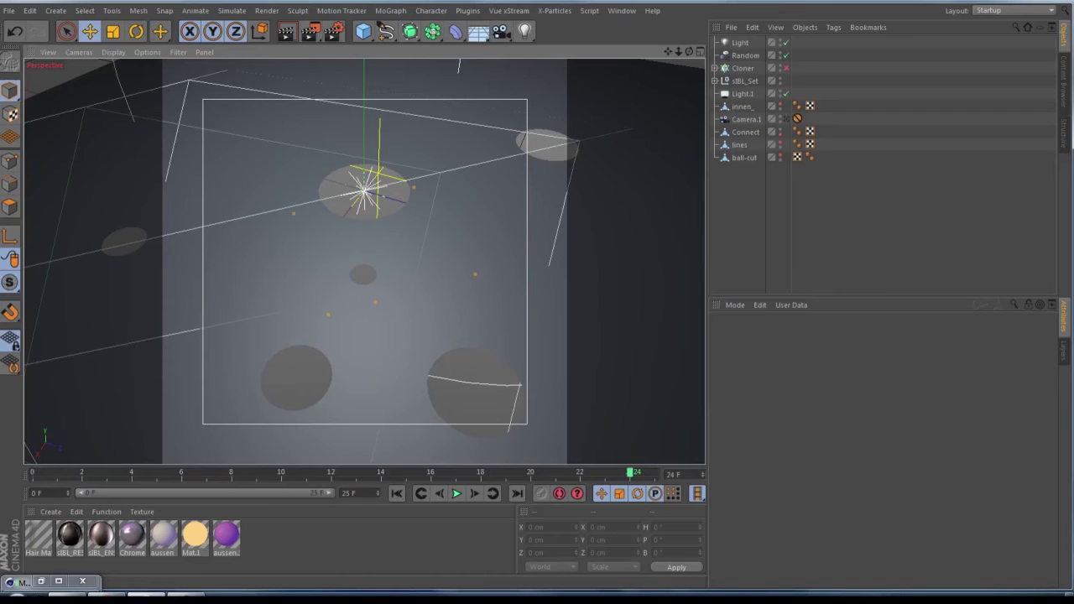
pyautogui.click(524, 32)
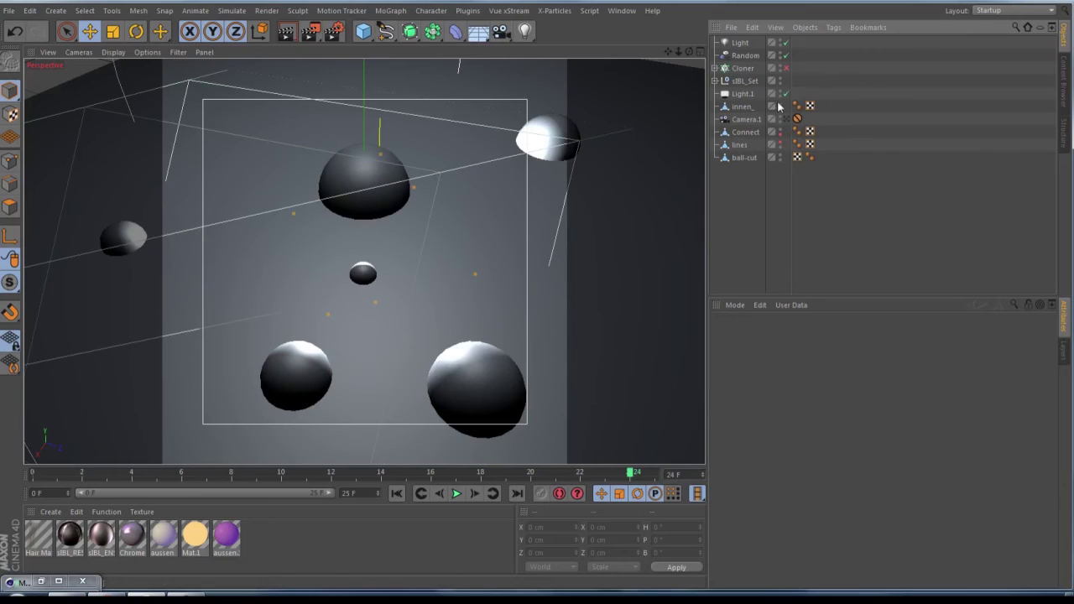
pyautogui.click(780, 158)
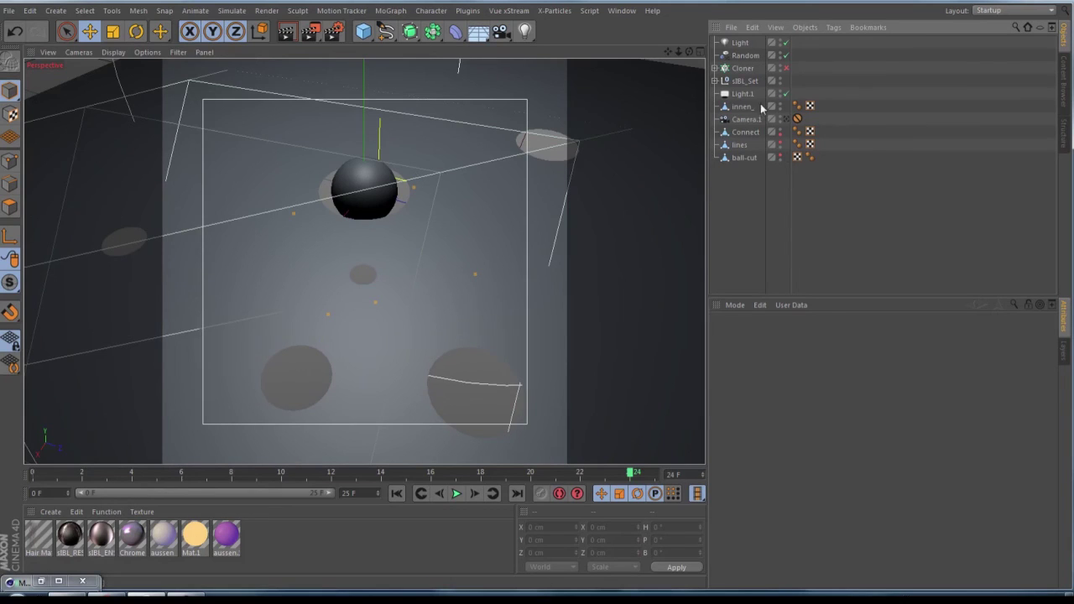
pyautogui.click(744, 109)
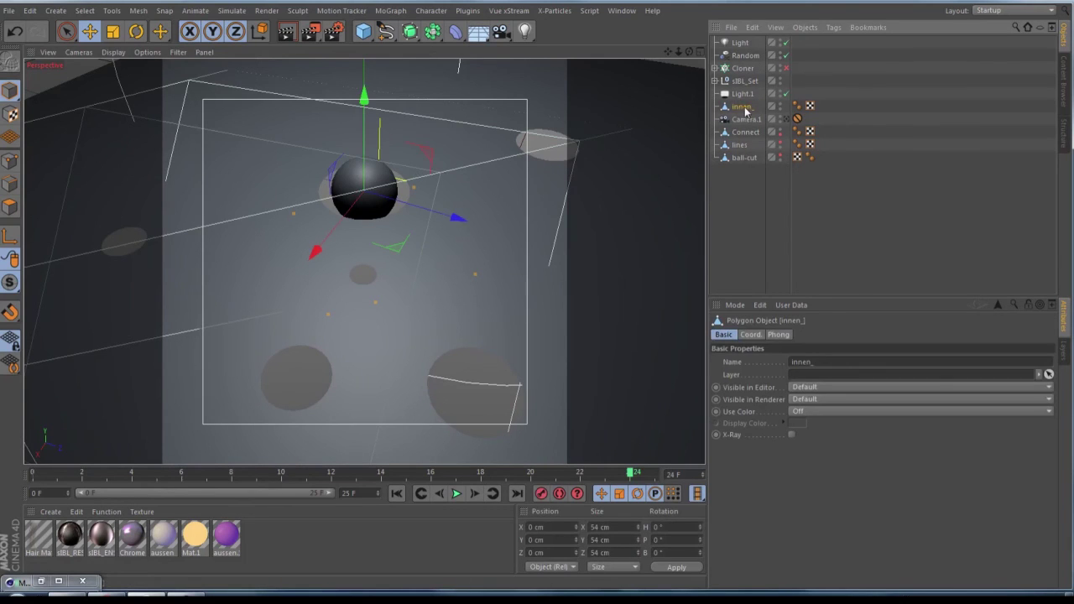
# Select Light.1 and confirm its Object / Spline area shape from innen_ and Inverse Square falloff
pyautogui.click(741, 95)
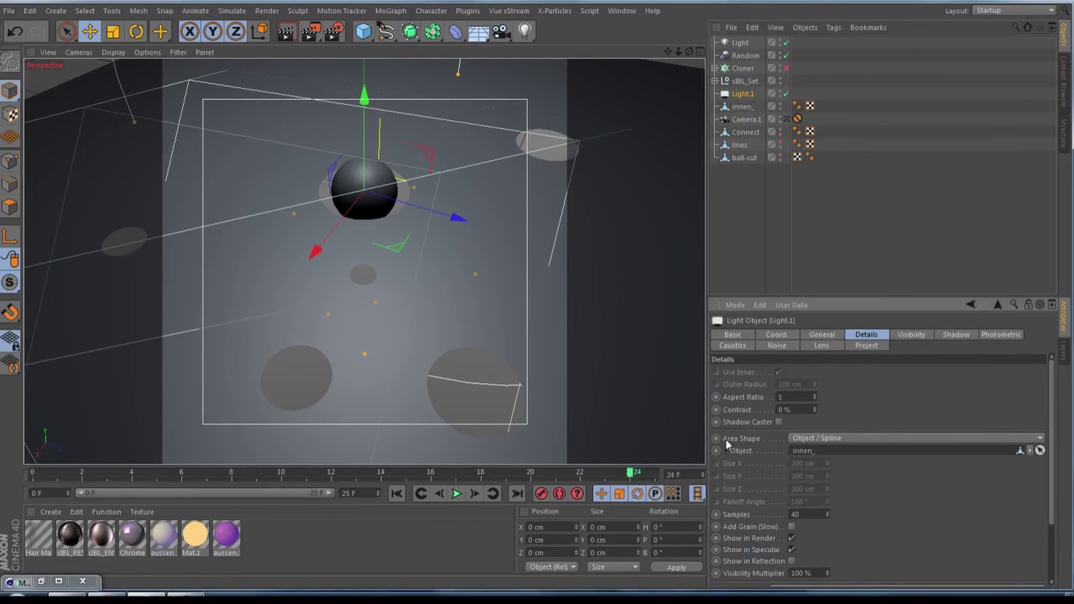
pyautogui.click(839, 440)
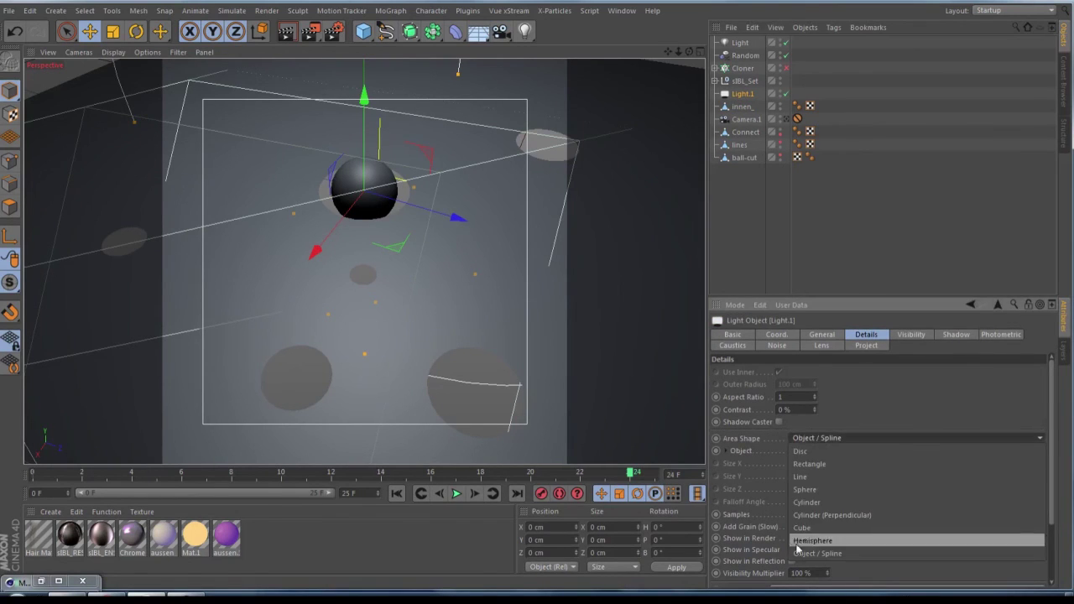
pyautogui.click(838, 557)
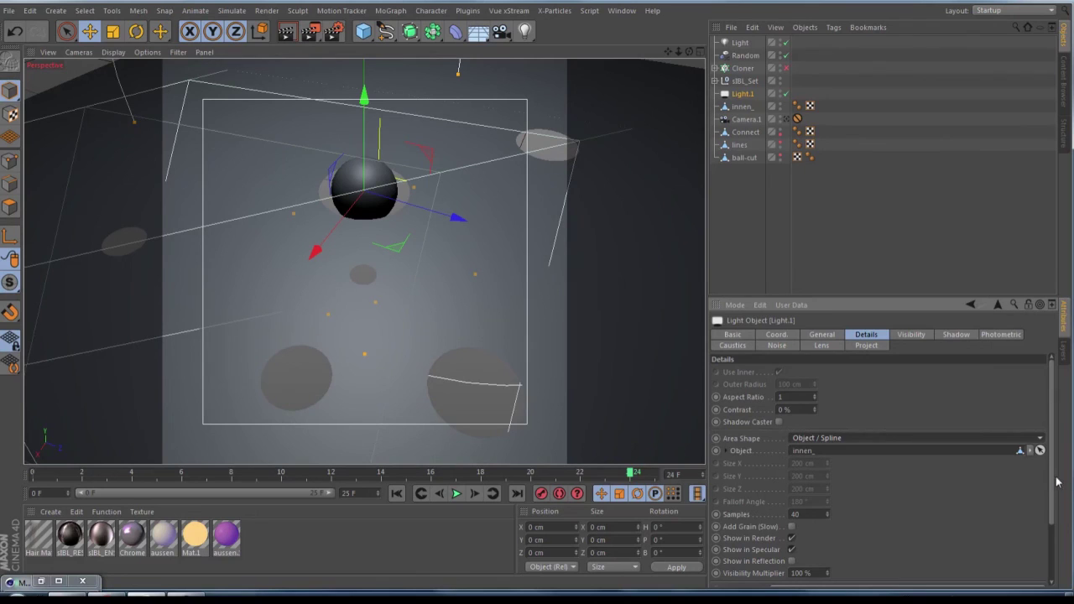
pyautogui.scroll(-2, 1056, 482)
pyautogui.scroll(2, 1056, 414)
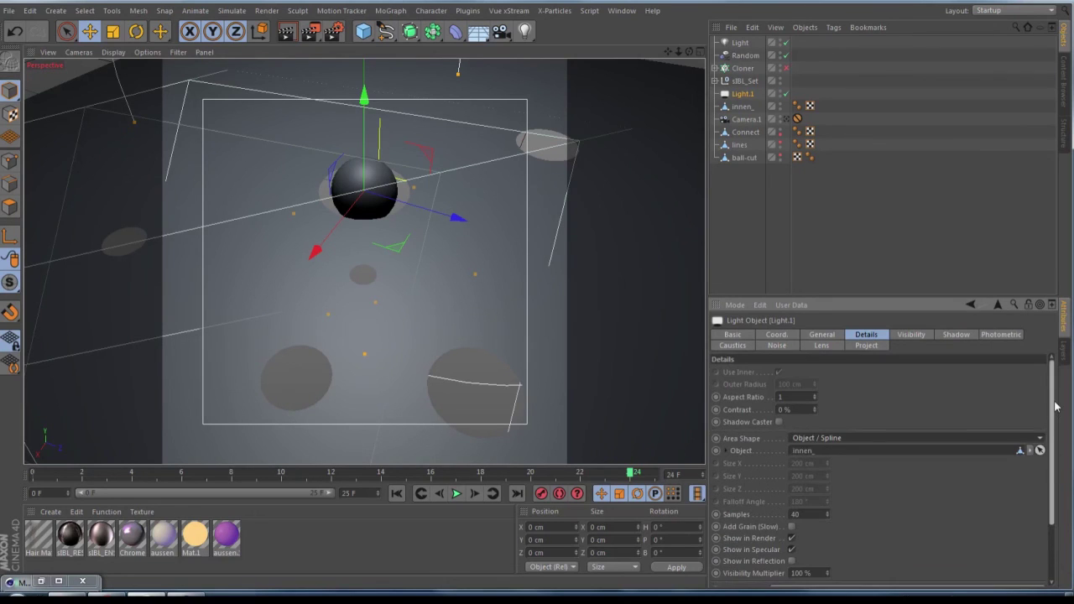
pyautogui.scroll(-3, 1054, 453)
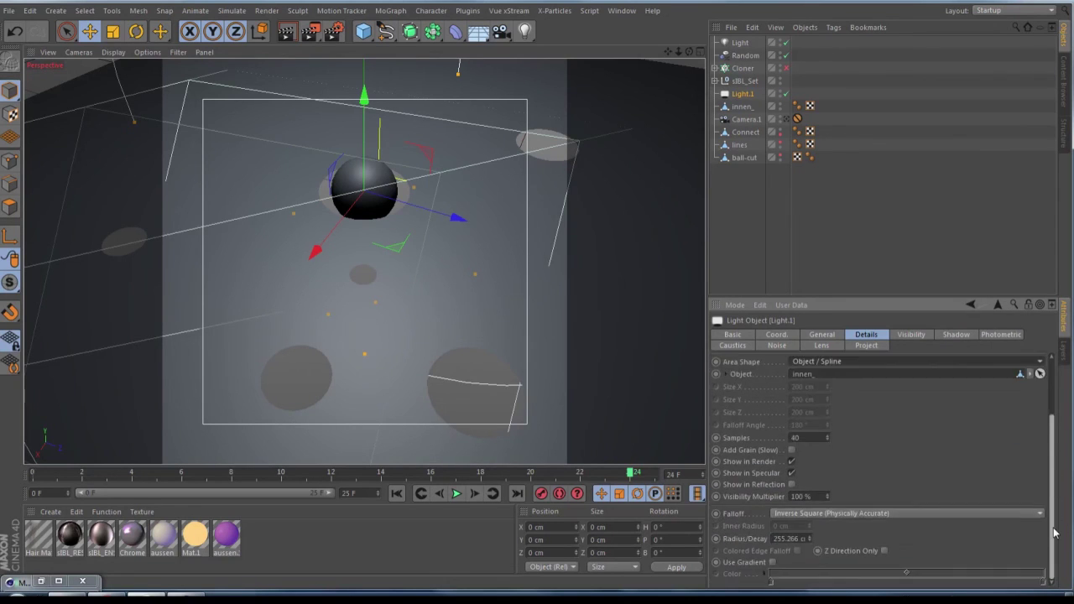
pyautogui.scroll(3, 1055, 532)
pyautogui.scroll(-3, 1054, 384)
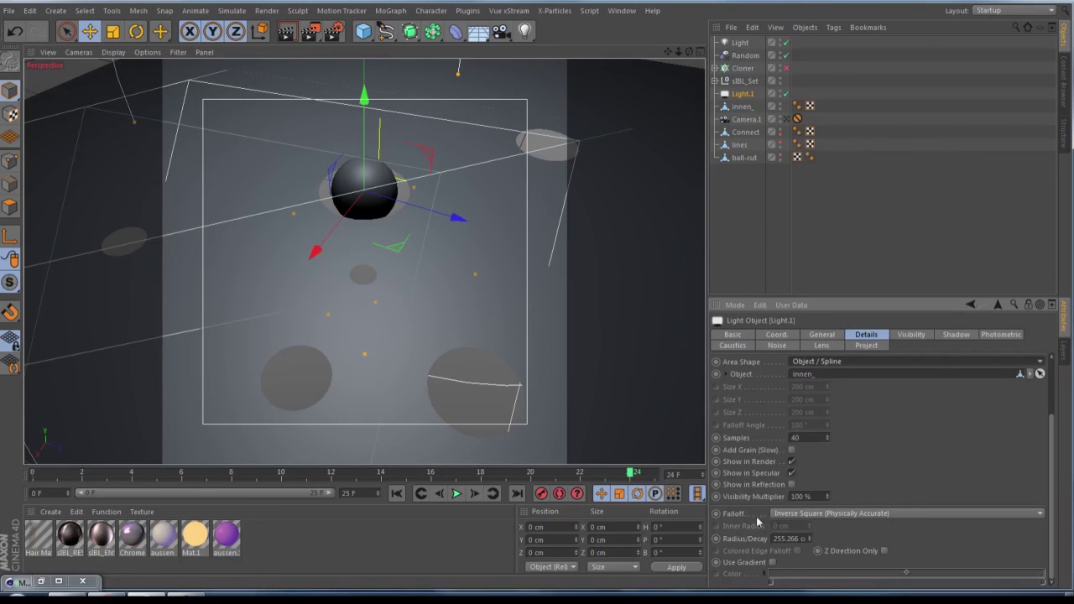
# Deselect the light, view the sphere-on-swirls and pink-spheres posts, then close the post view
pyautogui.click(803, 222)
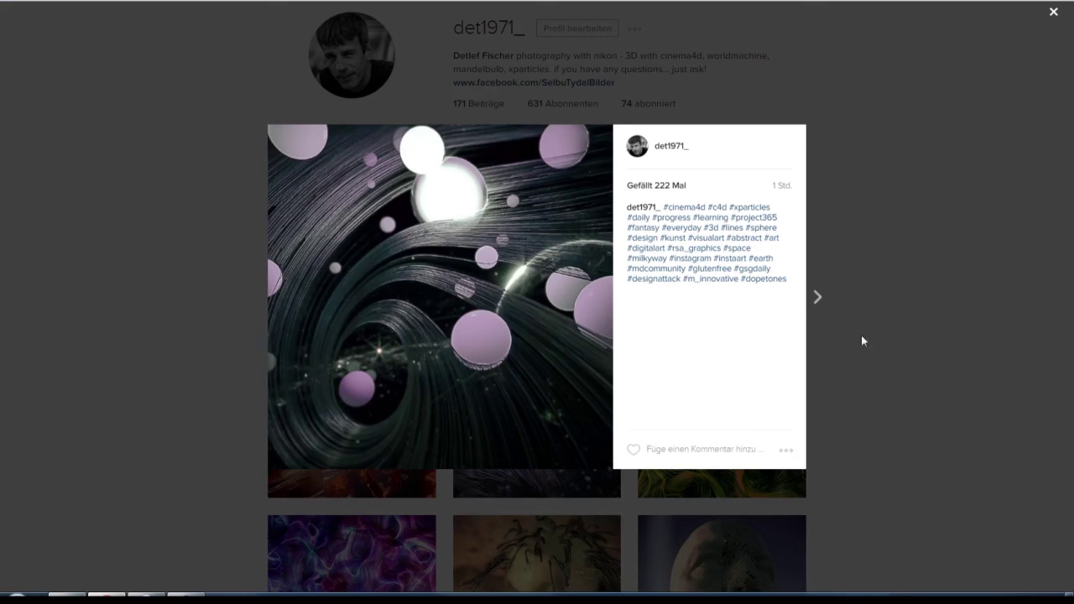
pyautogui.click(818, 300)
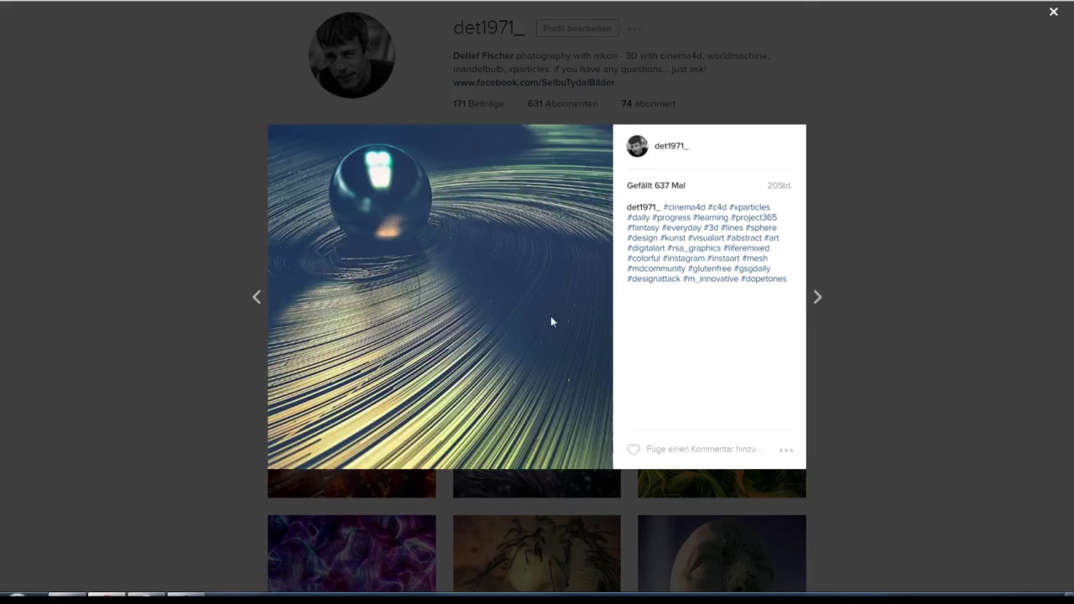
pyautogui.click(258, 298)
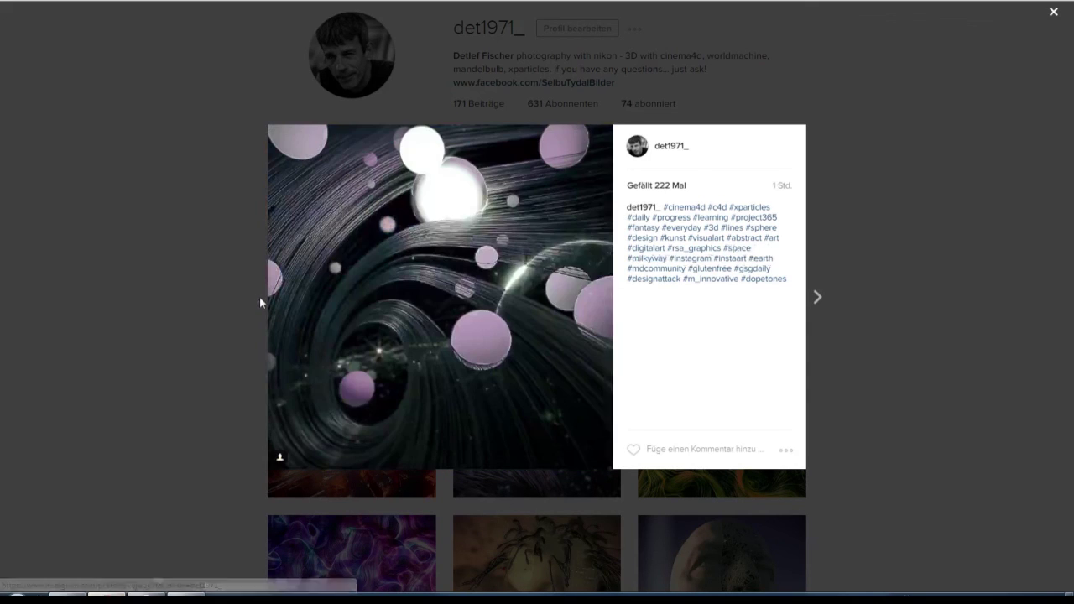
pyautogui.click(192, 339)
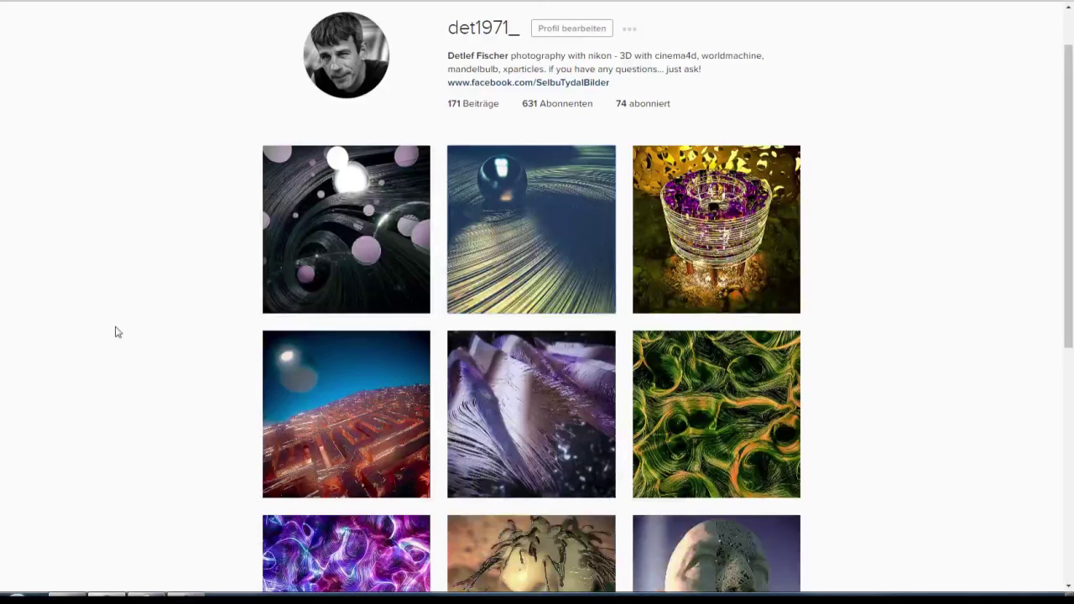